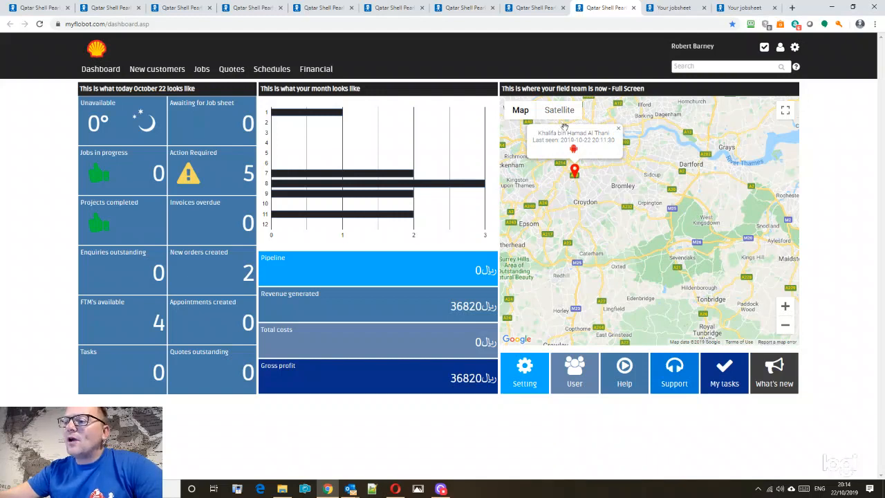
- Pan and zoom the dashboard field team map, then open the Enquiries list under New customers
mouse_move(611, 235)
left_mouse_down()
mouse_move(645, 237)
mouse_move(606, 186)
left_mouse_up()
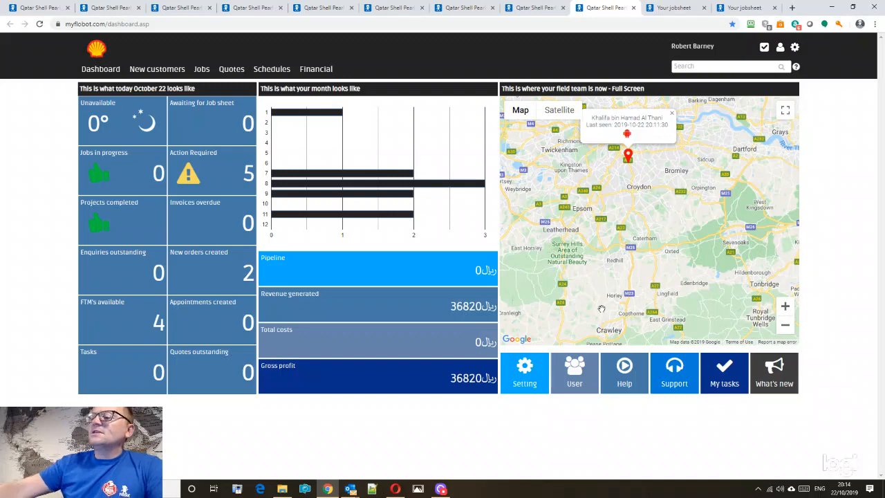
left_click(786, 325)
left_click(785, 325)
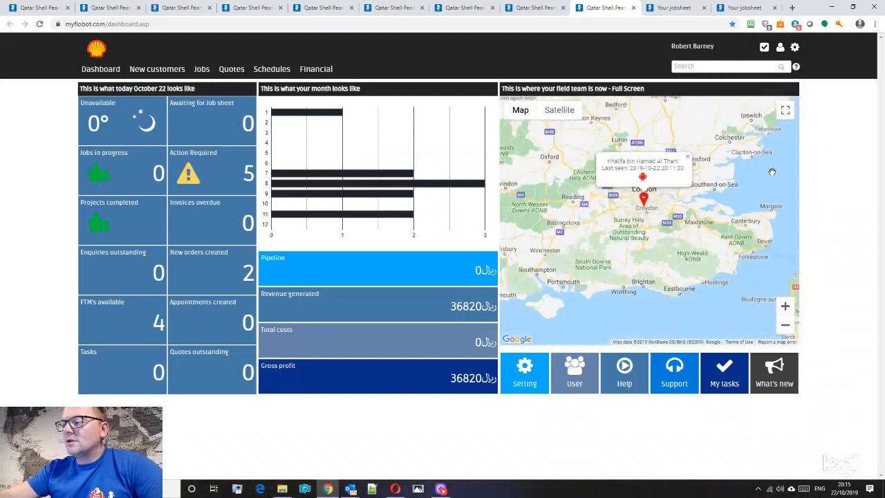
left_click(785, 306)
left_click(785, 305)
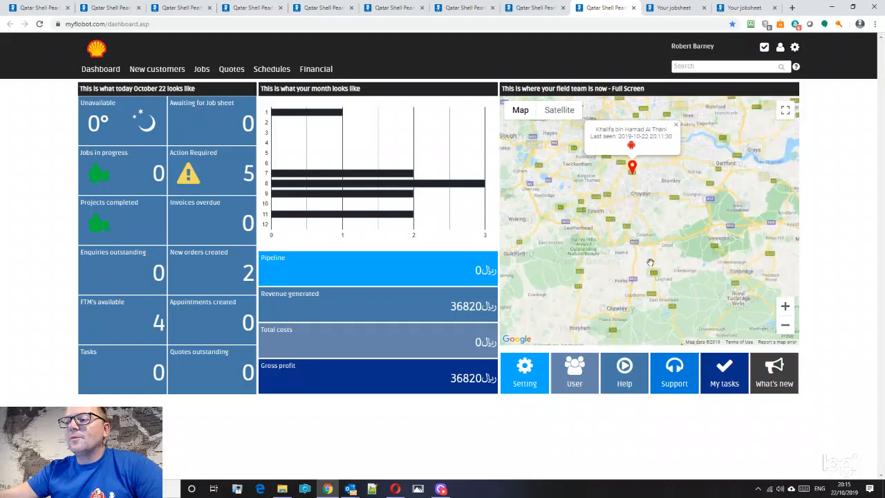
left_click(181, 72)
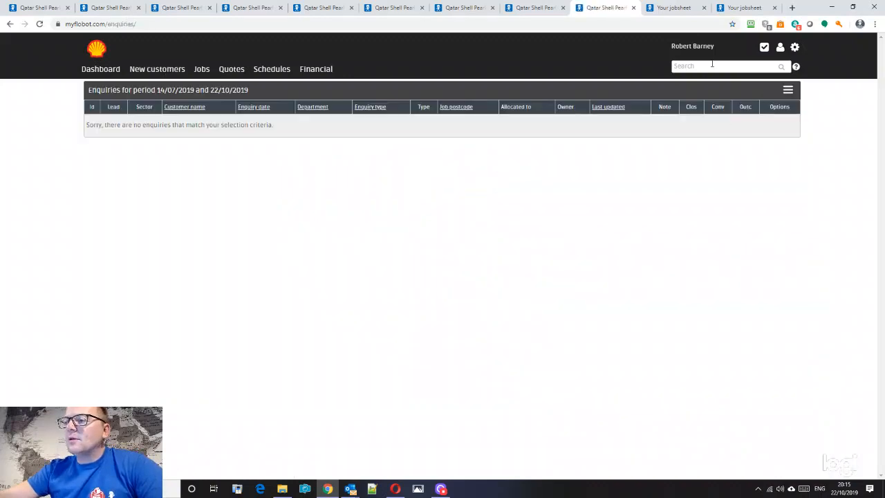
- Check the jobsheet and signed jobsheet tabs, then return to the Add enquiry form
left_click(674, 8)
left_click(734, 9)
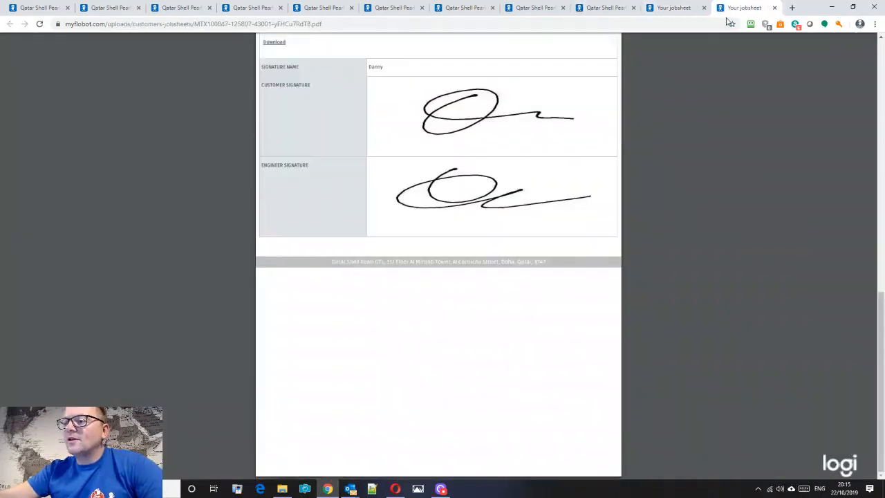
left_click(605, 8)
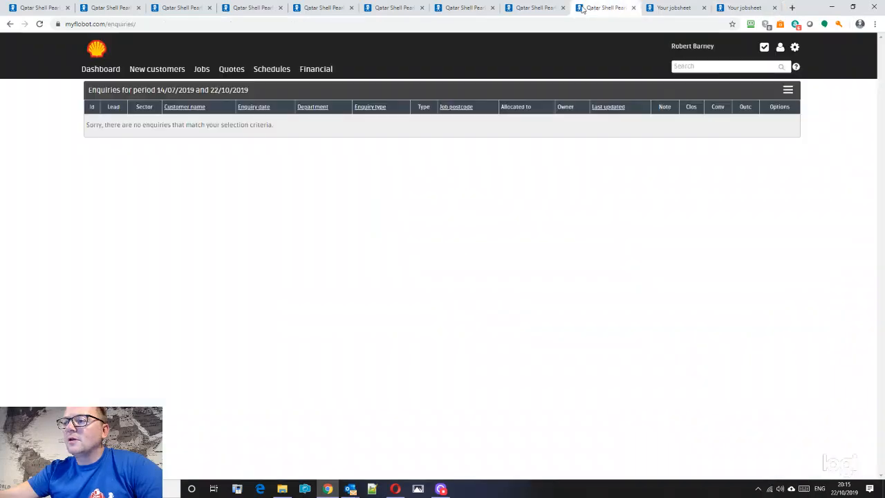
left_click(526, 7)
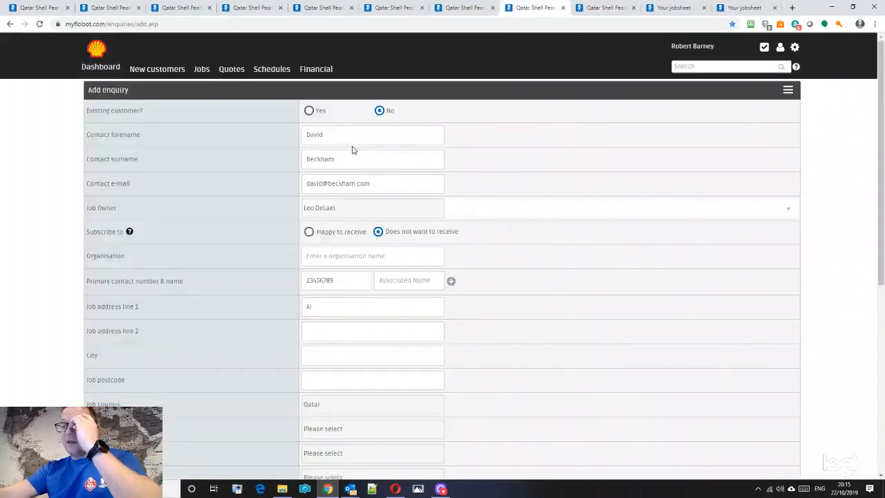
- Replace the job address with the suggested Al Sadd, Doha address
scroll(415, 219, "down", 2)
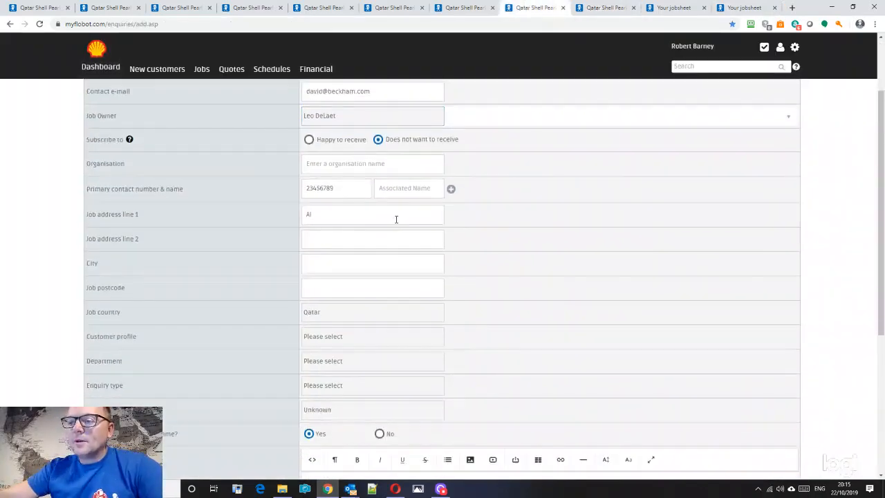
double_click(339, 220)
type("Al")
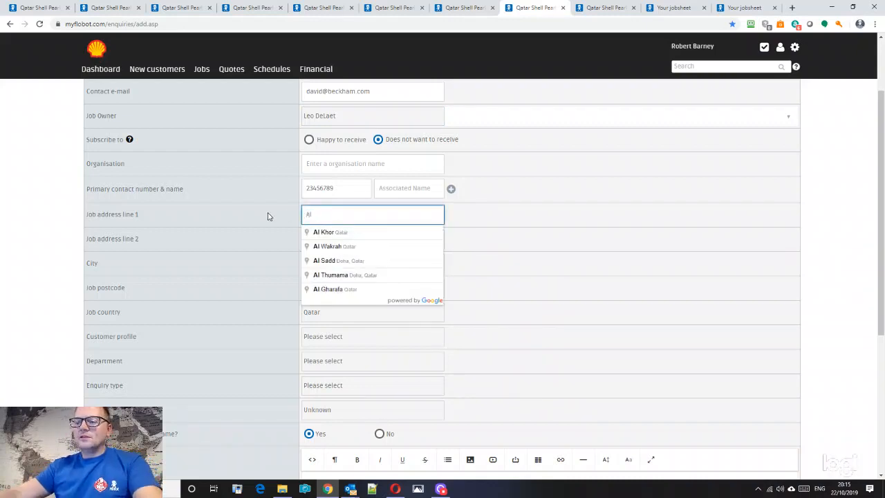
left_click(352, 261)
left_click(342, 293)
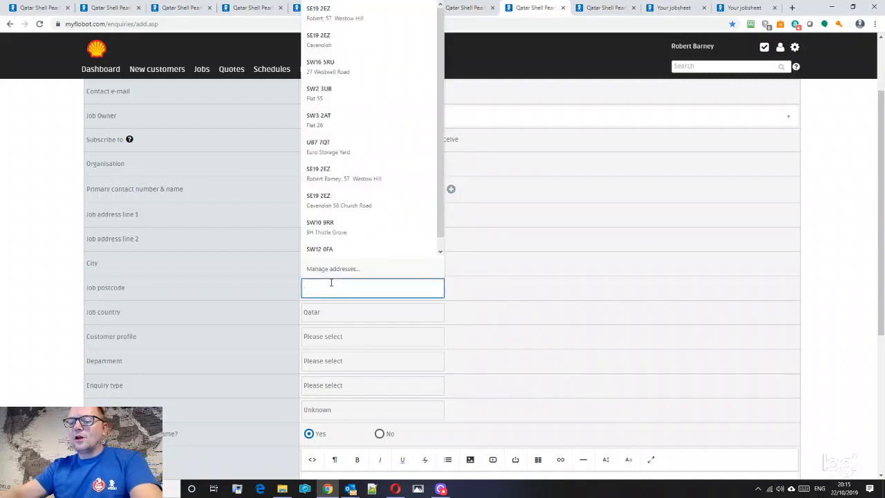
type("0")
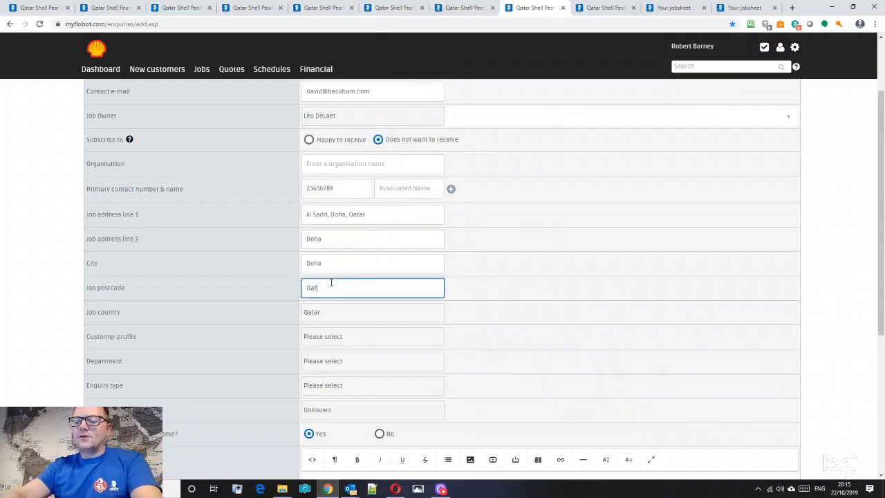
left_click(406, 319)
- Set profile Business, department Scaffolding, type Commercial scaffolding (big building), source Word of Mouth
left_click(307, 337)
left_click(332, 367)
scroll(454, 350, "down", 3)
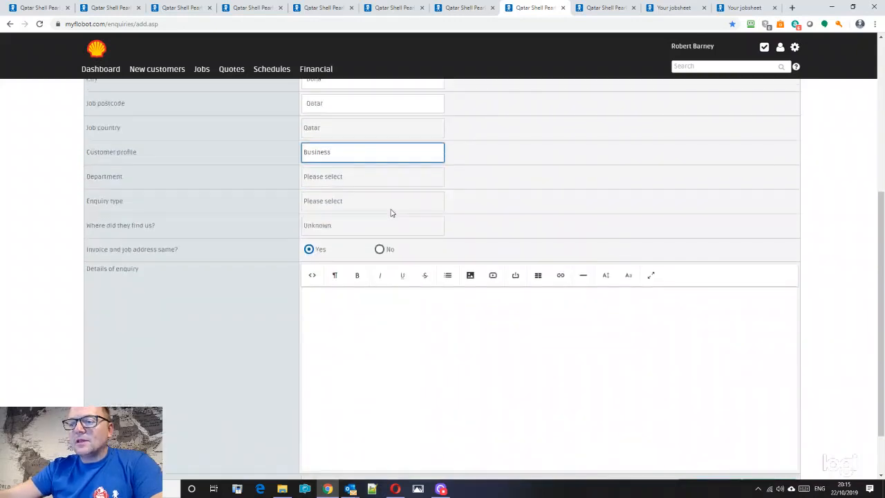
left_click(342, 181)
left_click(323, 199)
left_click(324, 201)
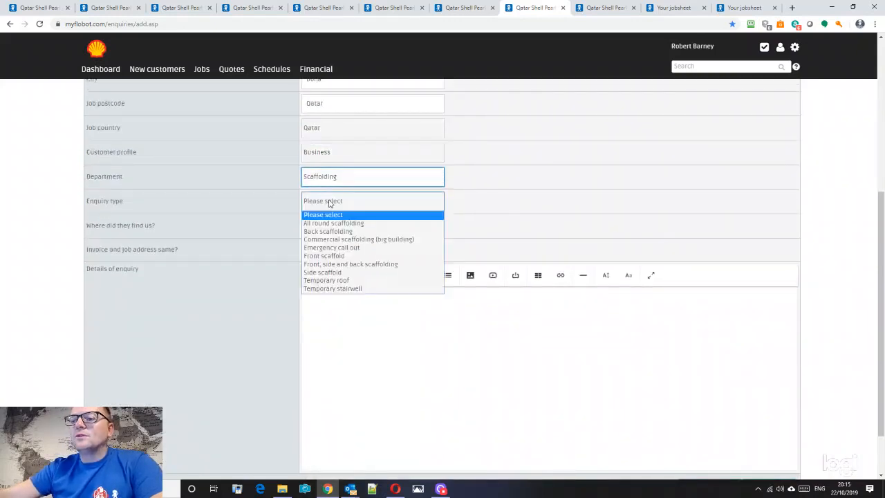
left_click(332, 239)
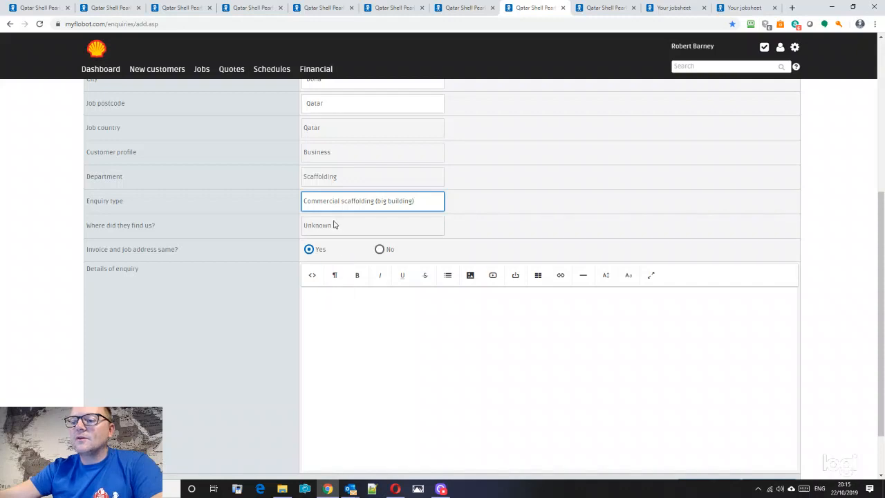
left_click(336, 225)
left_click(327, 273)
- Write the enquiry details and convert the enquiry into an order
left_click(341, 318)
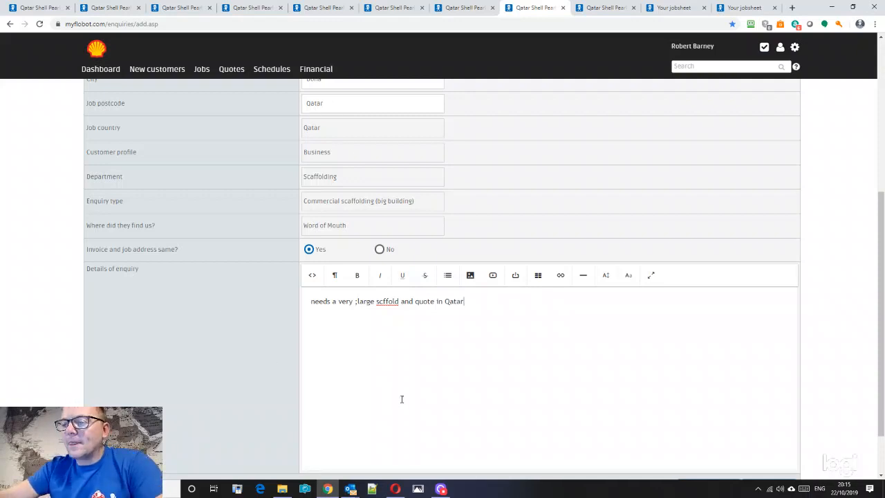
scroll(400, 399, "down", 1)
left_click(715, 422)
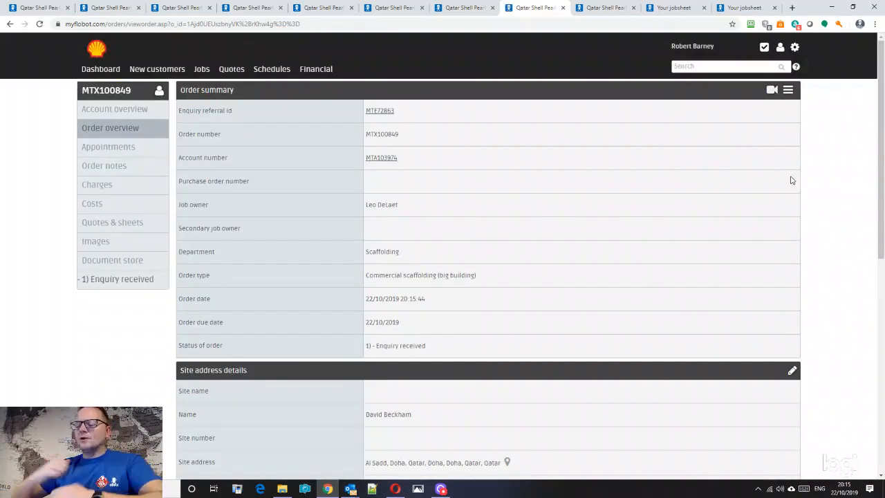
- In the order's appointments, choose the engineer and start an appointment at Sunday 27/10, 10am
left_click(126, 147)
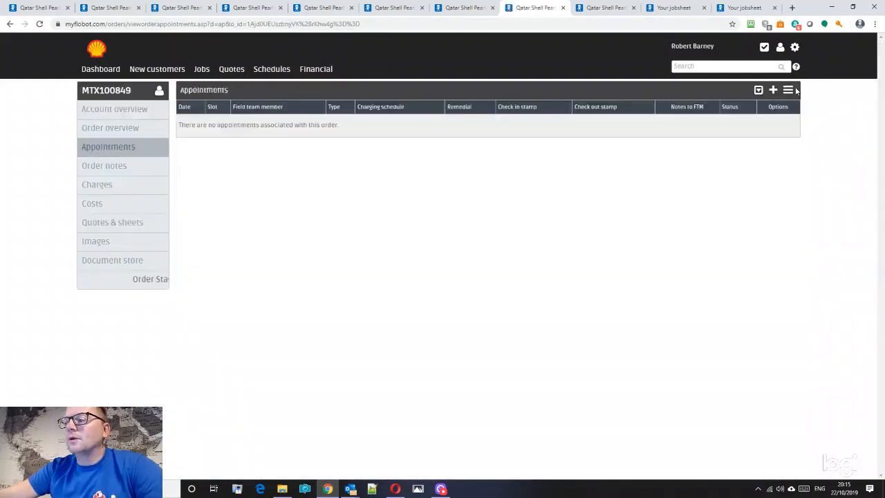
left_click(773, 90)
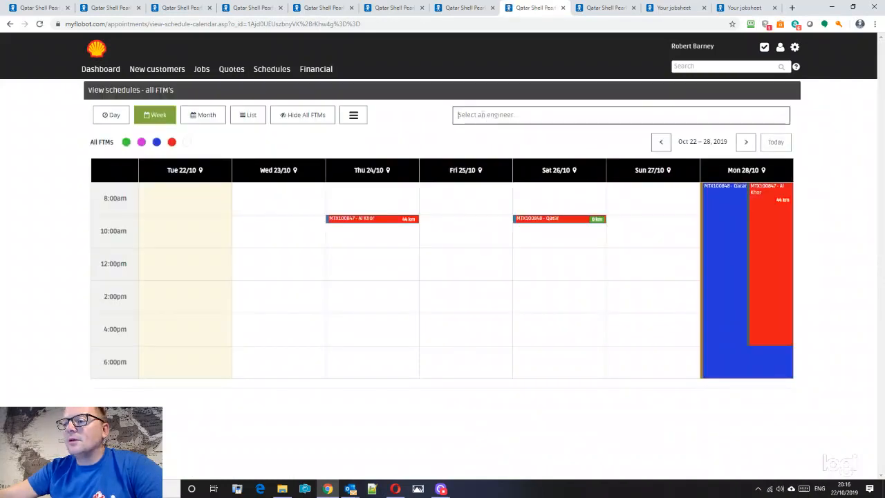
left_click(484, 119)
left_click(492, 200)
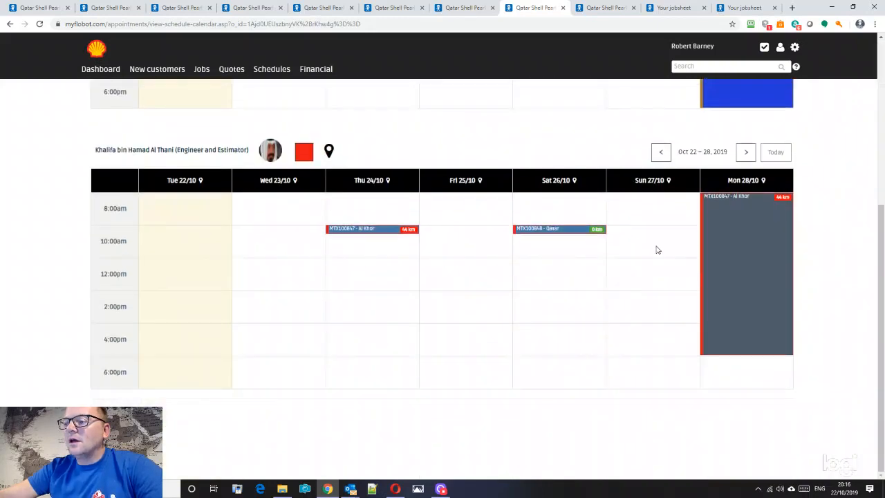
left_click(652, 242)
left_click(649, 207)
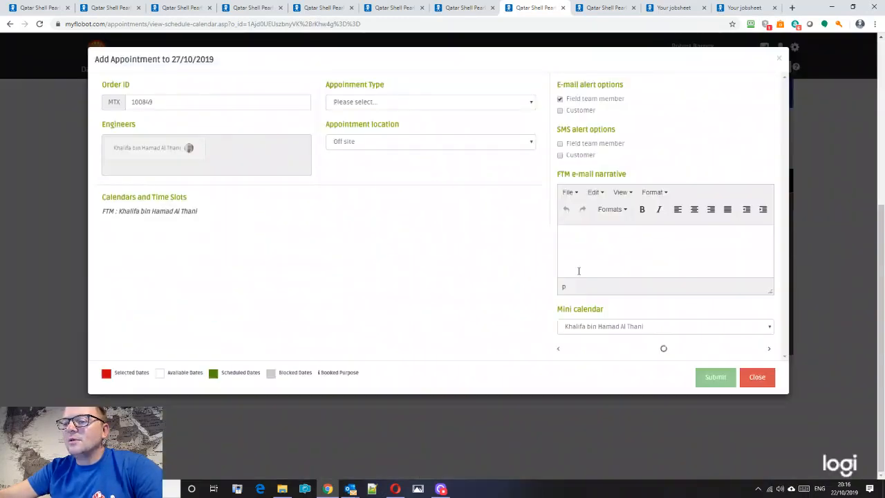
- Save a Quote or estimate appointment at 10:00 with field-team and customer e-mail alerts off
left_click(382, 103)
left_click(379, 123)
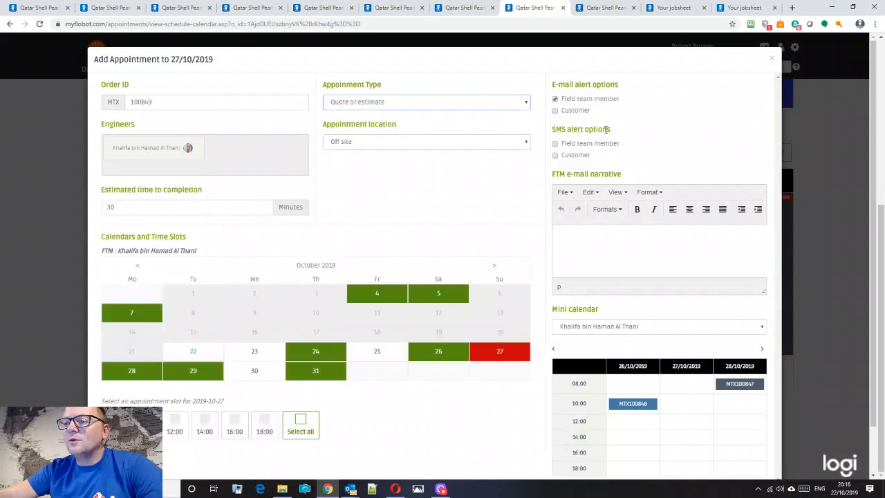
left_click(556, 100)
left_click(557, 111)
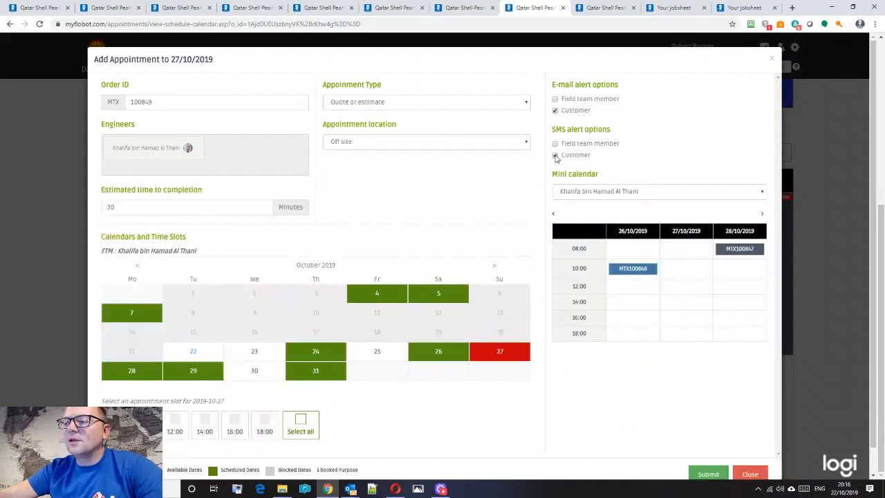
scroll(475, 269, "down", 1)
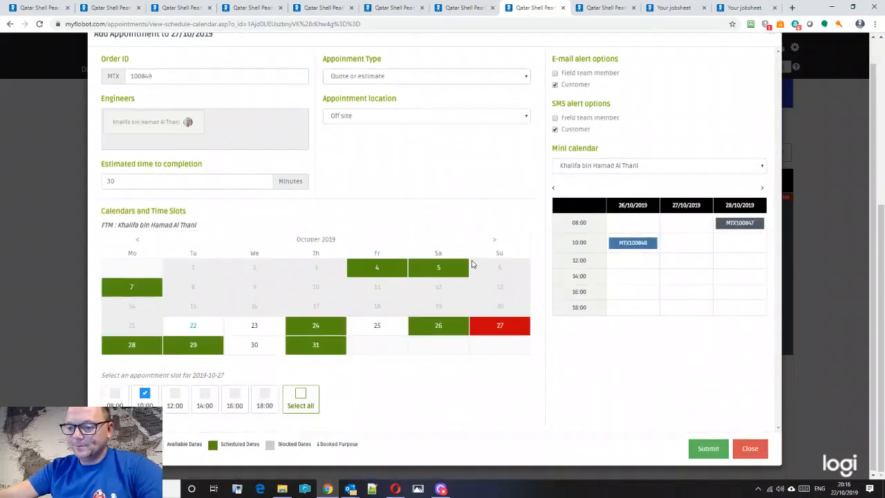
scroll(385, 300, "up", 1)
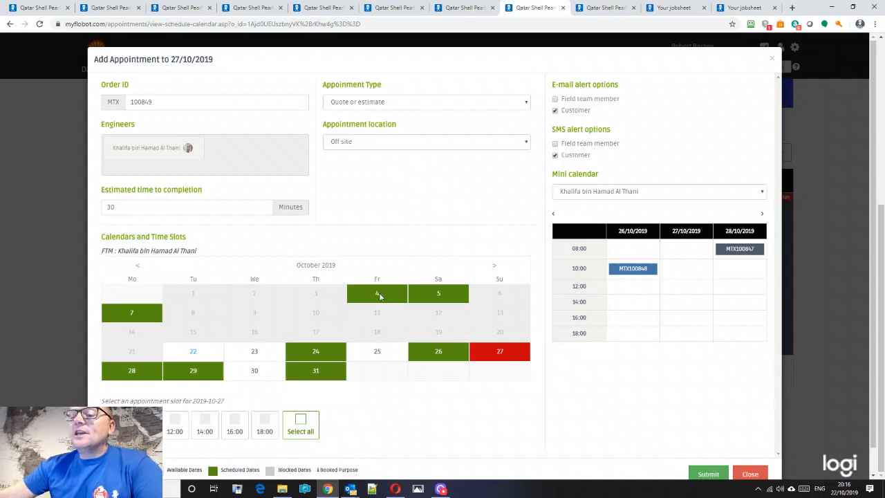
scroll(518, 380, "down", 2)
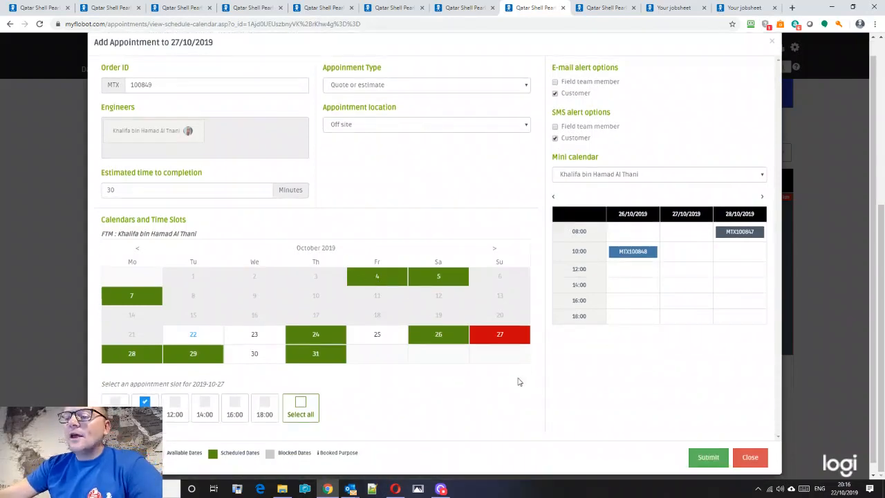
left_click(554, 83)
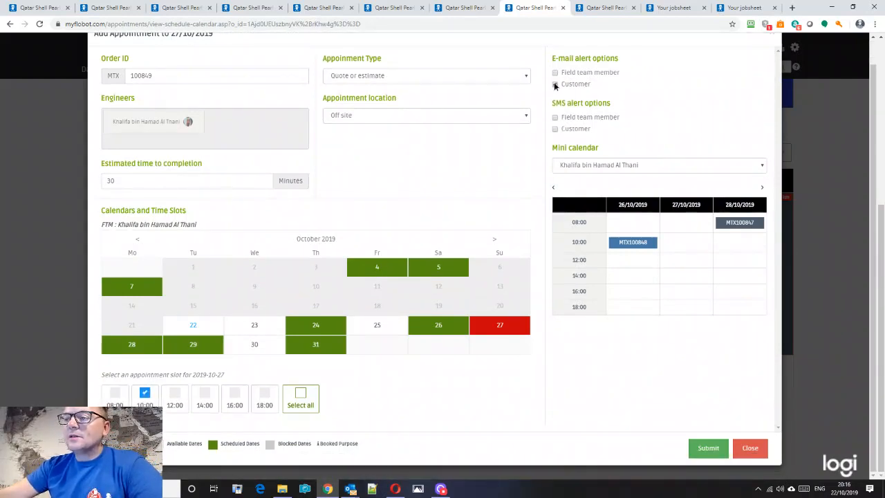
left_click(703, 449)
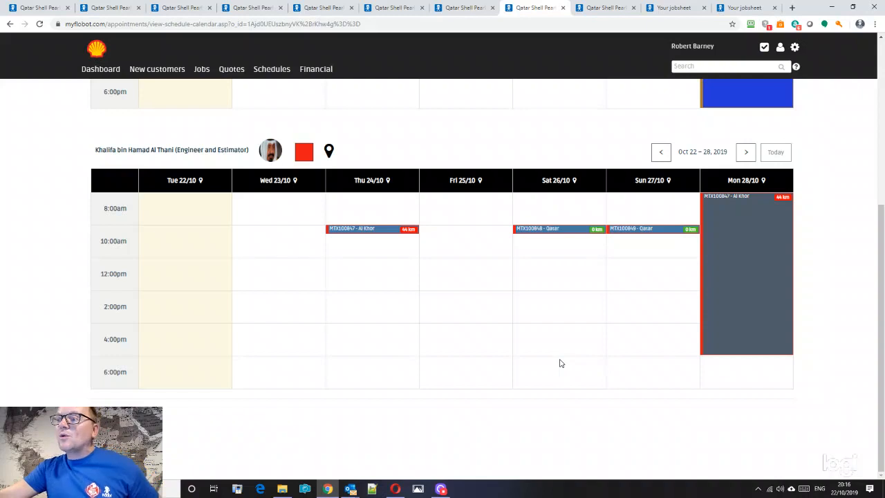
- Go from the appointment to the order's Quotes & sheets and start a new quote's template list
left_click(634, 232)
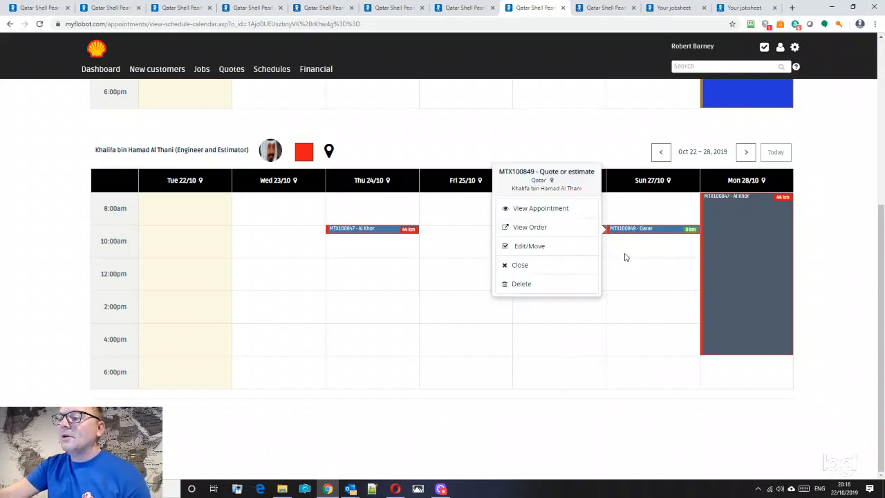
left_click(532, 230)
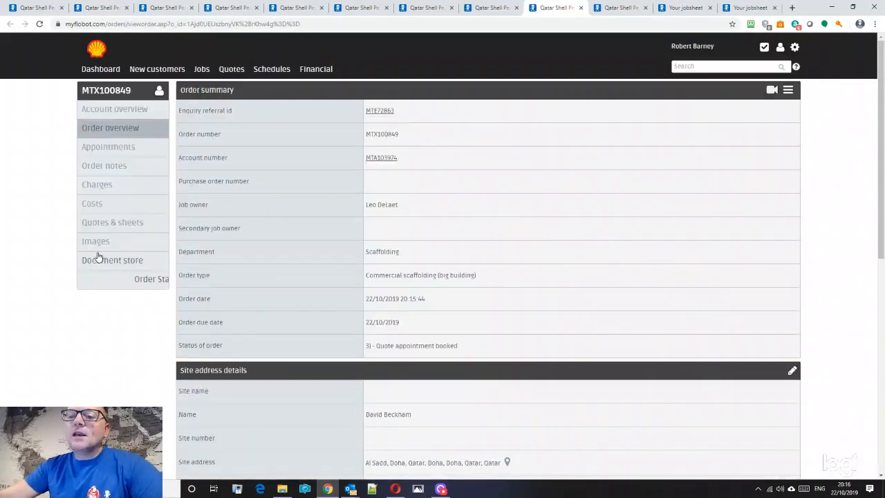
left_click(109, 224)
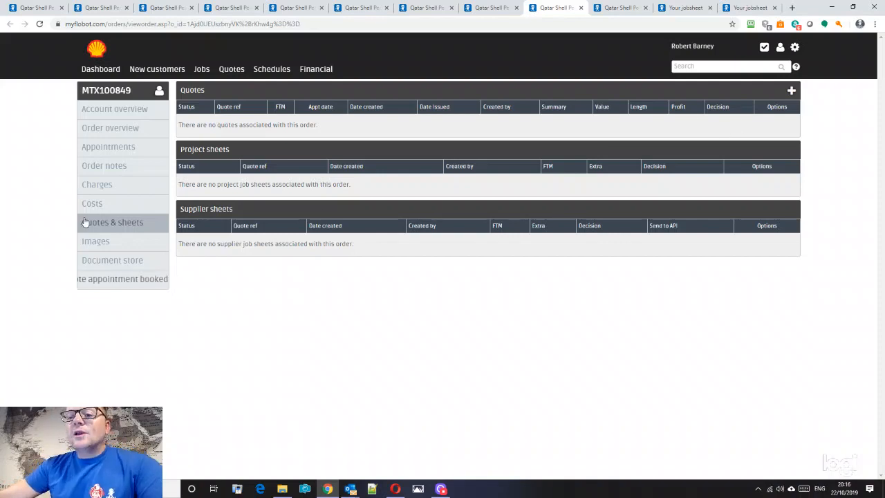
left_click(792, 90)
left_click(324, 112)
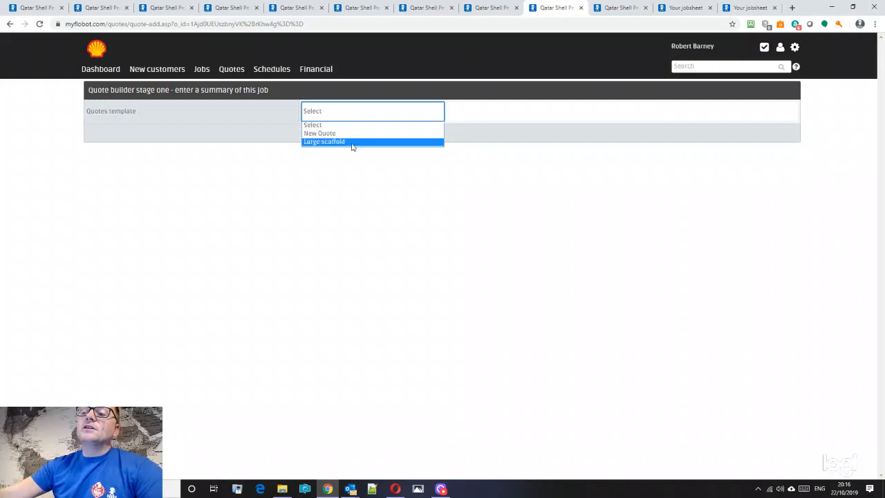
- Create the quote from the Large scaffold template and review its contents
left_click(344, 142)
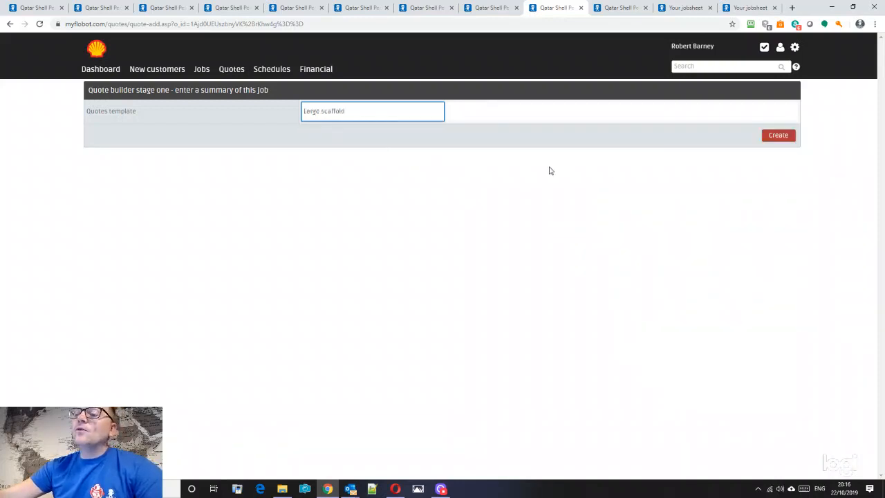
left_click(780, 135)
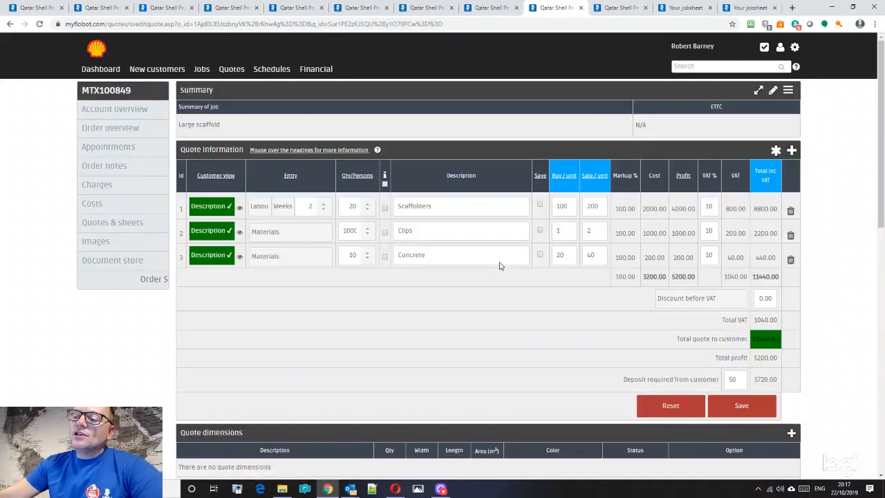
scroll(493, 285, "down", 4)
scroll(492, 286, "down", 4)
scroll(493, 286, "up", 4)
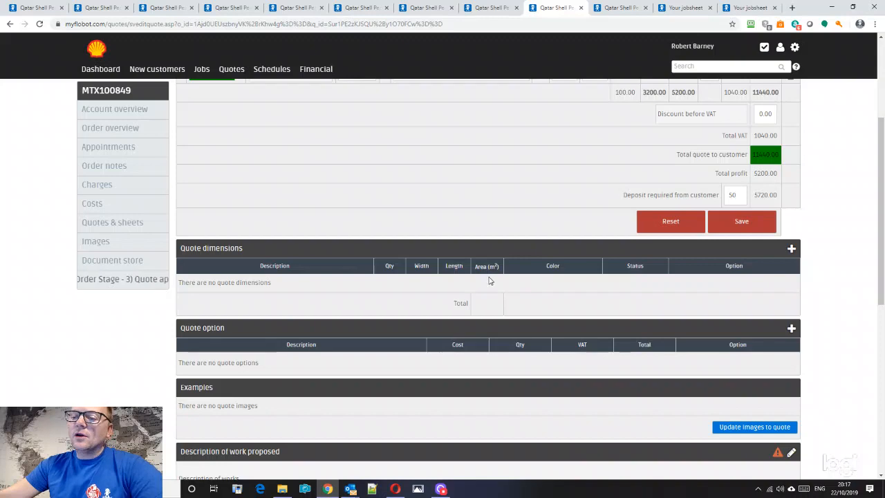
scroll(491, 283, "down", 3)
scroll(492, 280, "up", 5)
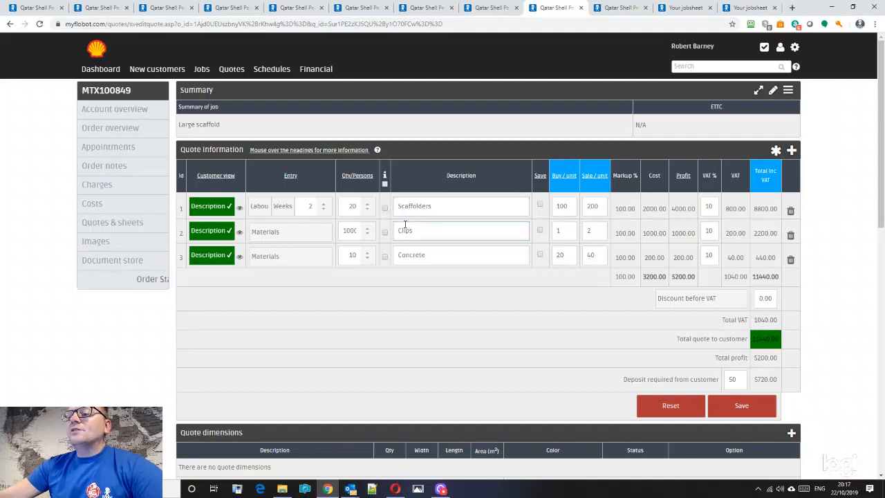
- Add and save a Waste Disposal line: quantity 3, 'Skips', buy 100, sale 200
left_click(792, 151)
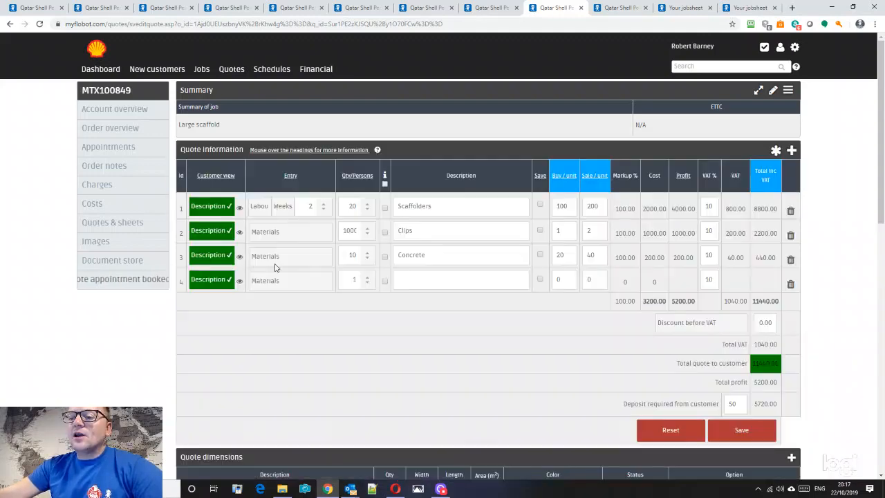
left_click(272, 280)
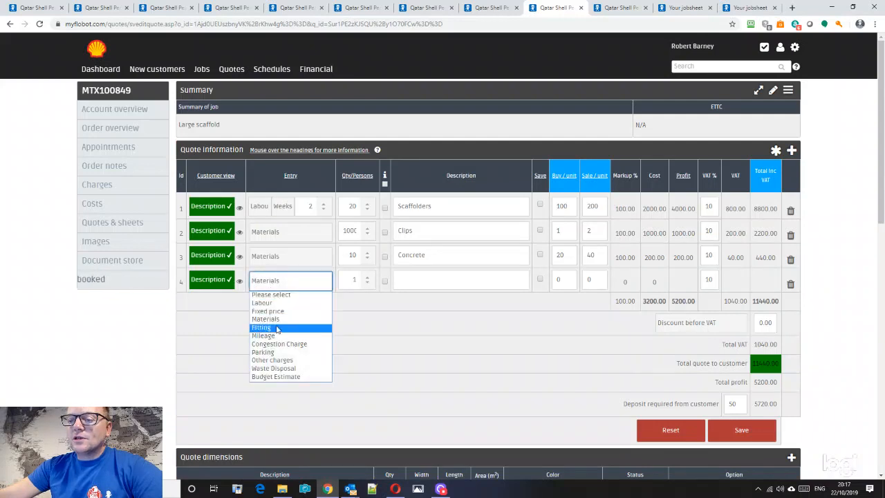
left_click(273, 369)
key("Tab")
type("3")
left_click(415, 274)
type("Skips")
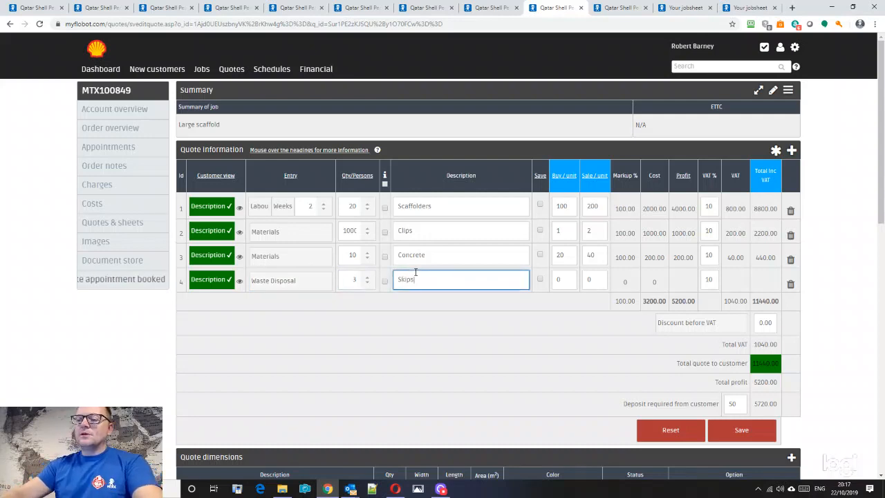
left_click(571, 282)
type("100")
left_click(595, 277)
type("200")
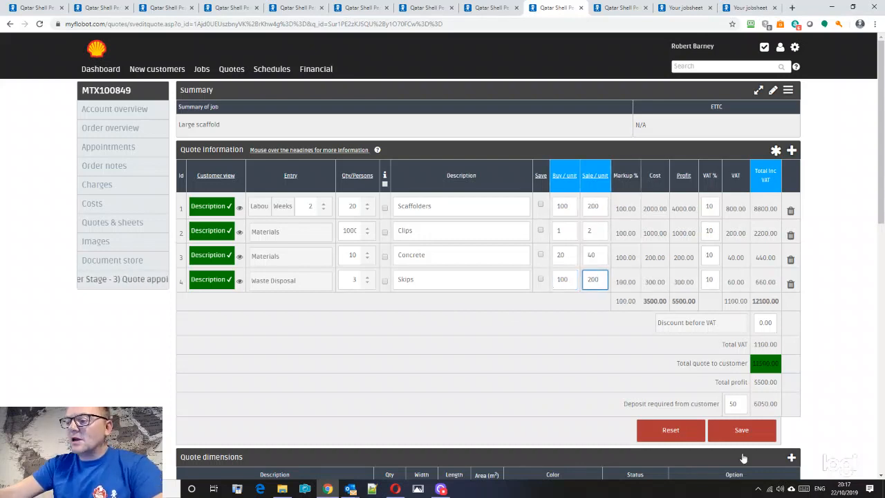
left_click(754, 429)
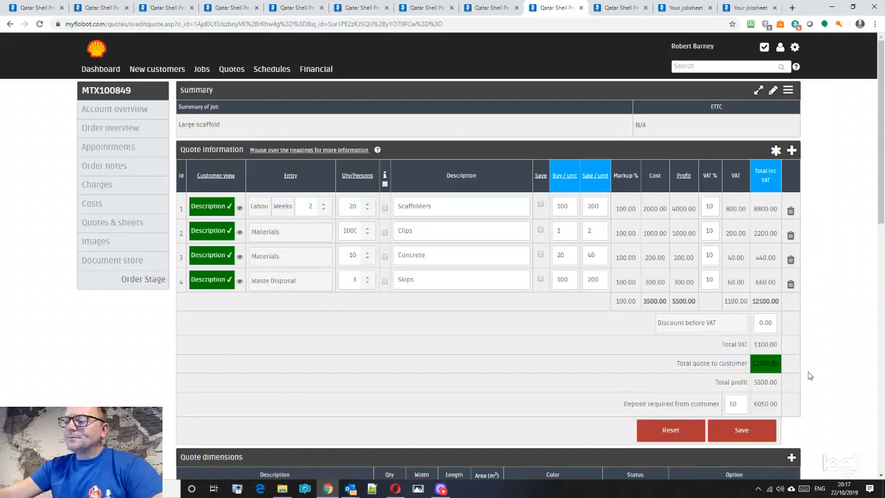
scroll(809, 376, "down", 8)
scroll(801, 339, "up", 2)
- Bold the Description of works heading and remove the blank line beneath it
left_click(791, 240)
scroll(750, 292, "down", 4)
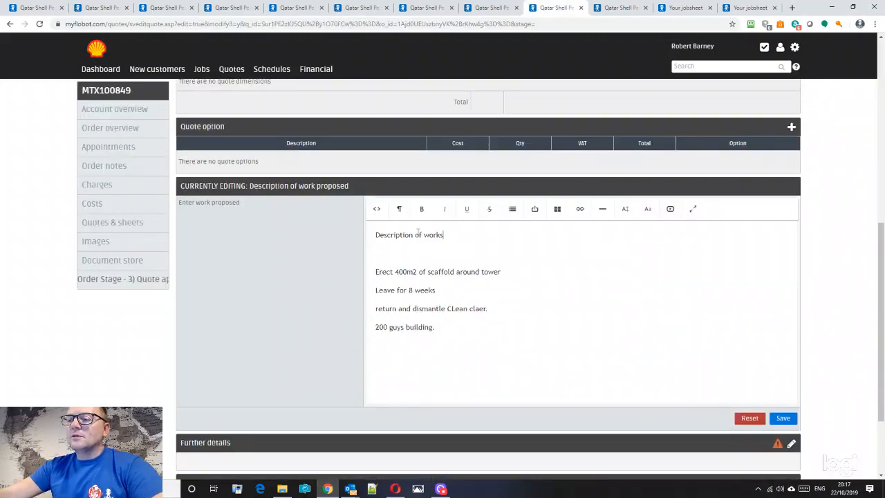
triple_click(443, 235)
left_click(428, 214)
left_click(389, 253)
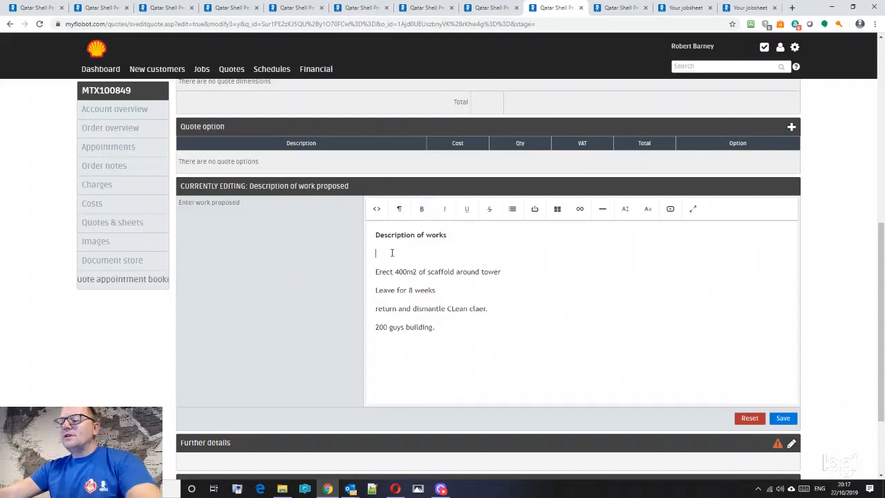
key("BackSpace")
left_click(454, 313)
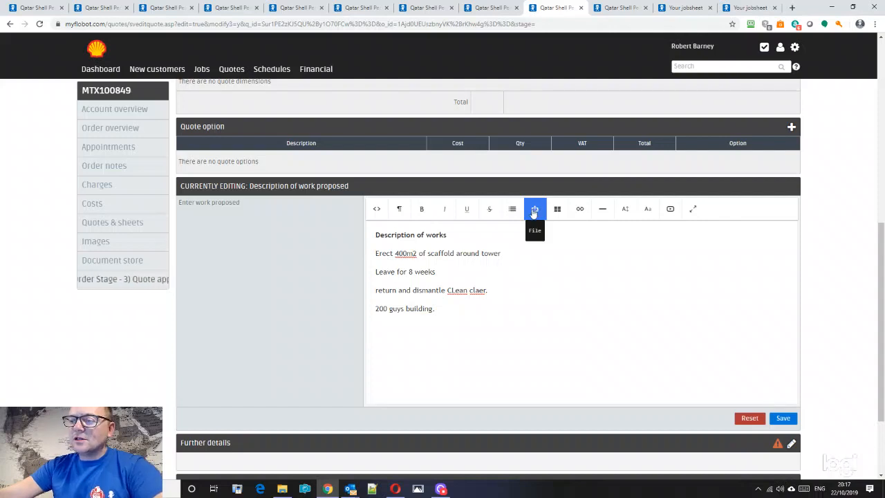
- Attach MTX86542-25491.pdf to the work description and save the quote
left_click(534, 213)
left_click(439, 293)
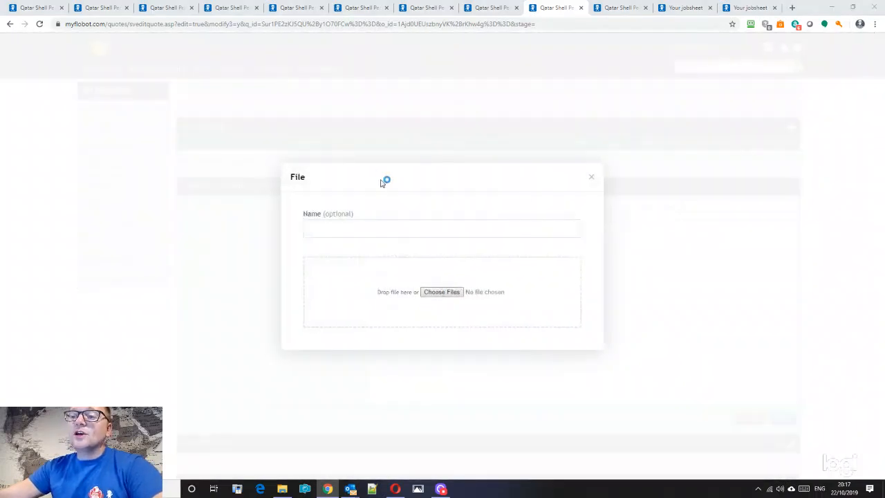
left_click(129, 73)
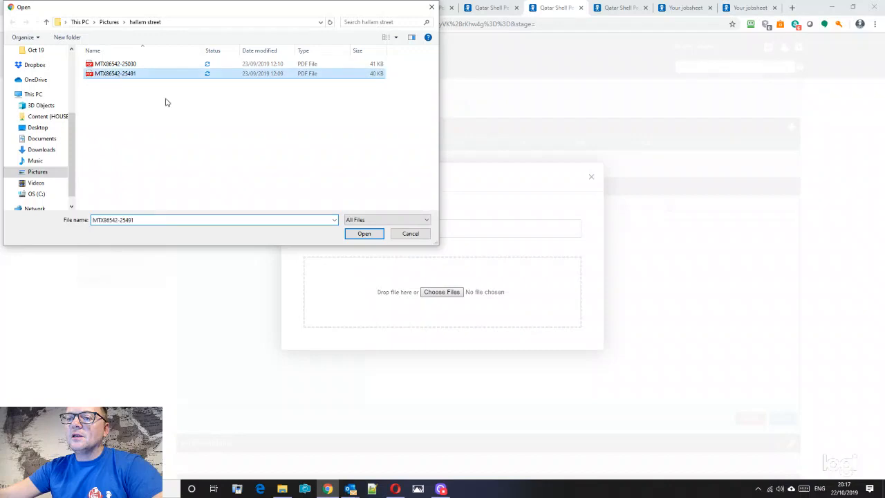
left_click(363, 233)
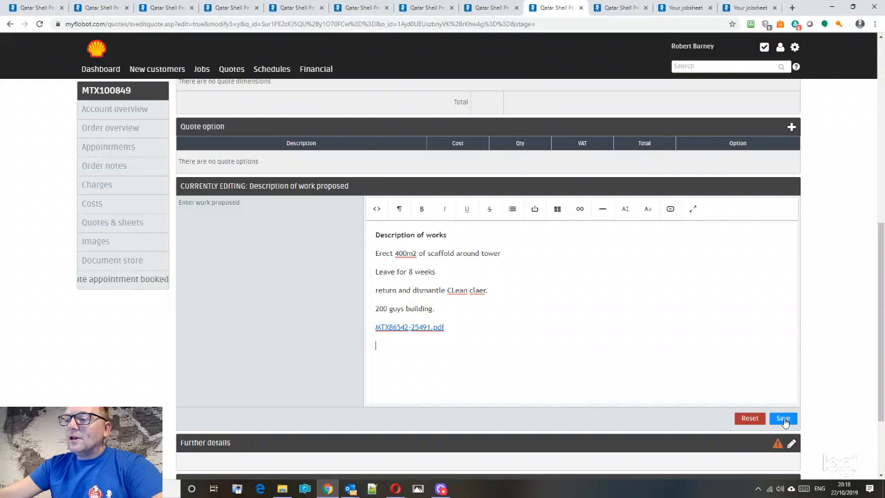
left_click(484, 320)
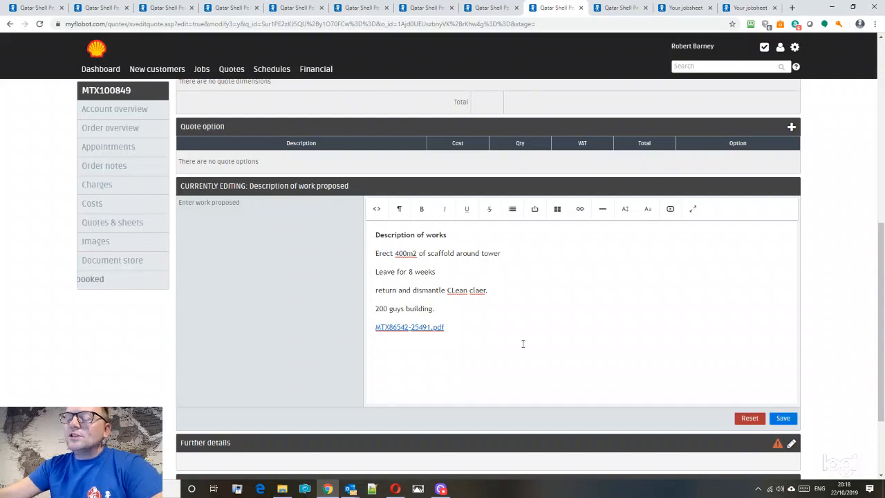
left_click(782, 419)
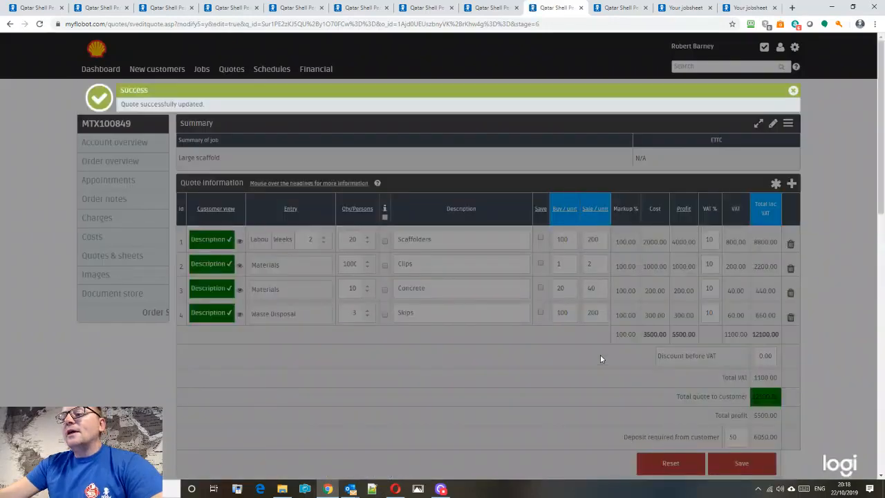
left_click(793, 91)
scroll(827, 173, "down", 10)
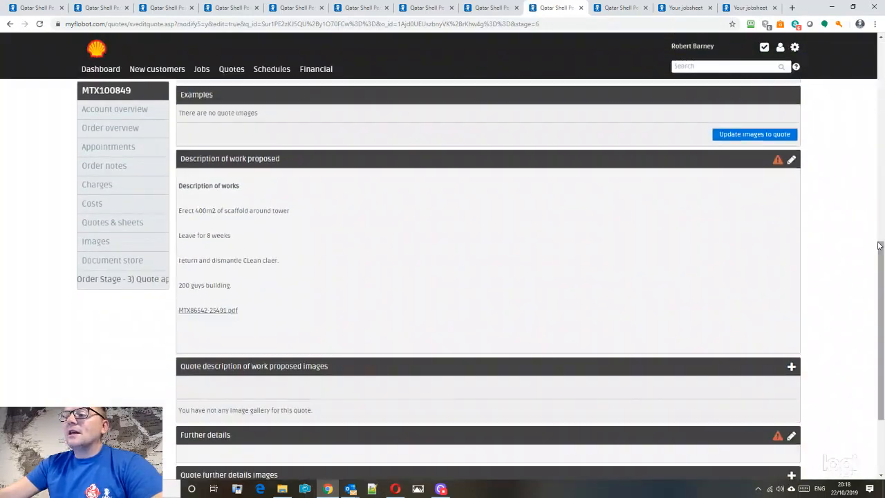
left_click_drag(882, 330, 882, 235)
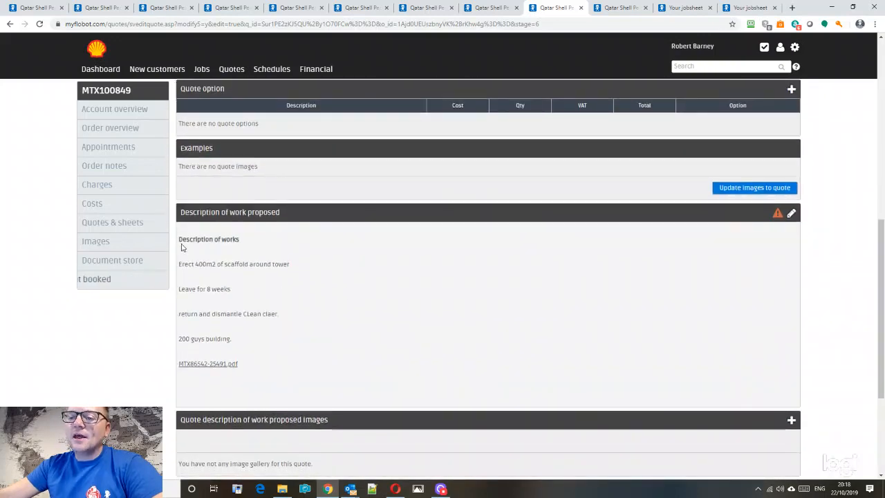
left_click_drag(179, 244, 283, 366)
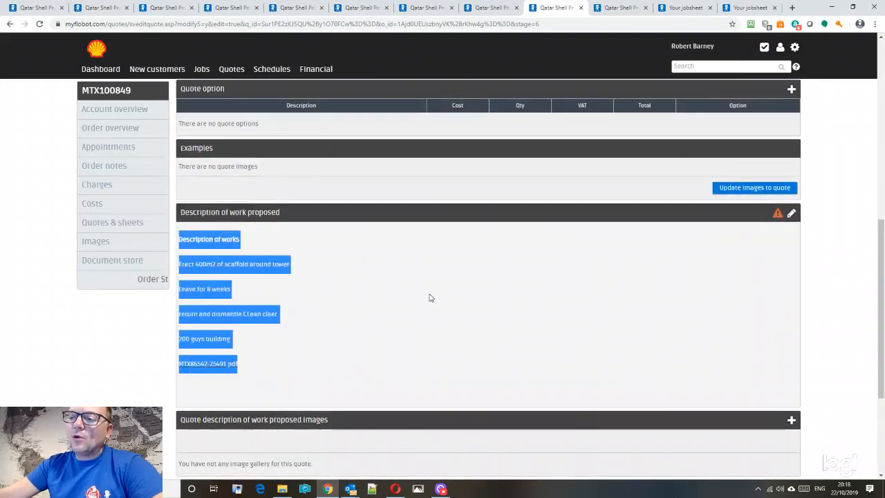
scroll(430, 299, "up", 6)
scroll(577, 238, "down", 6)
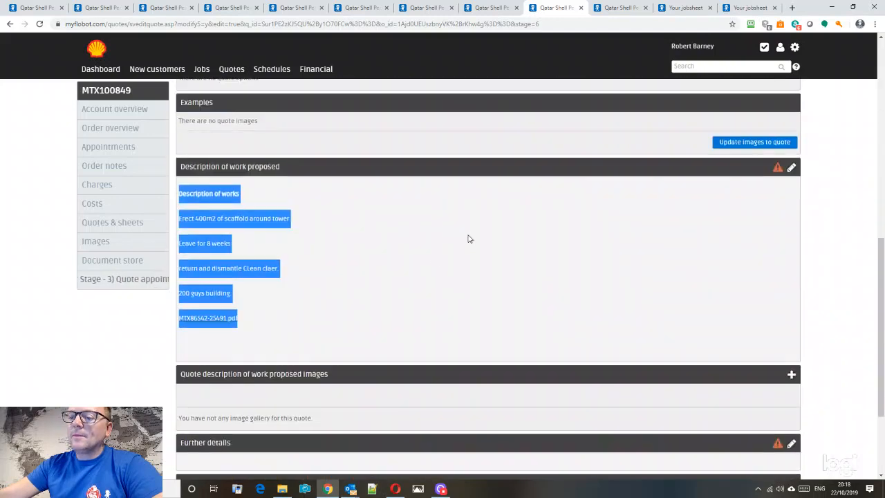
left_click(219, 193)
scroll(323, 222, "up", 5)
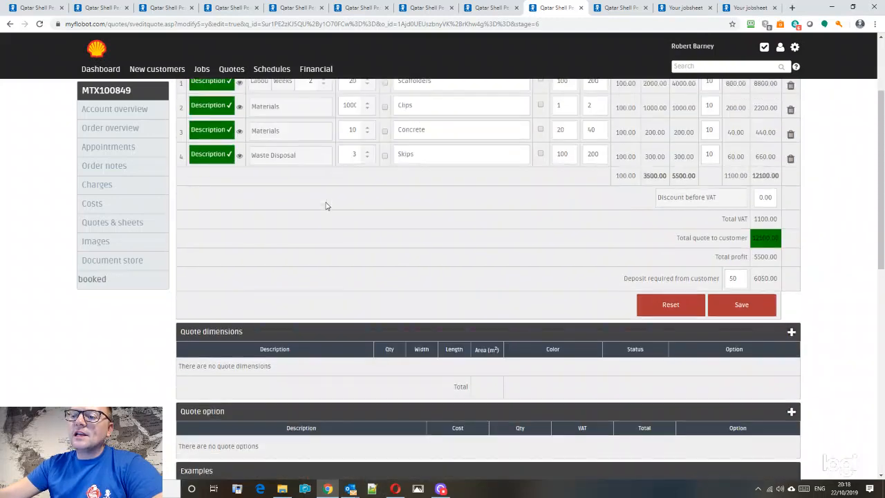
scroll(466, 267, "down", 7)
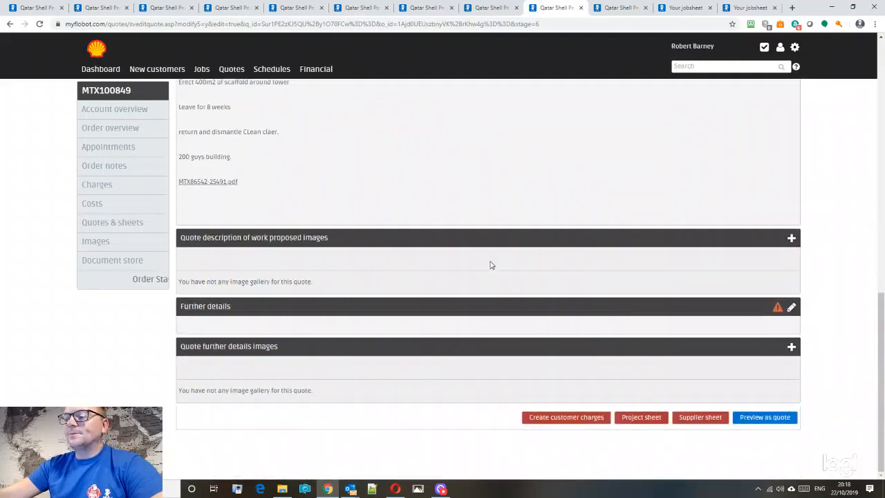
scroll(490, 263, "up", 4)
scroll(495, 247, "up", 5)
scroll(502, 247, "down", 3)
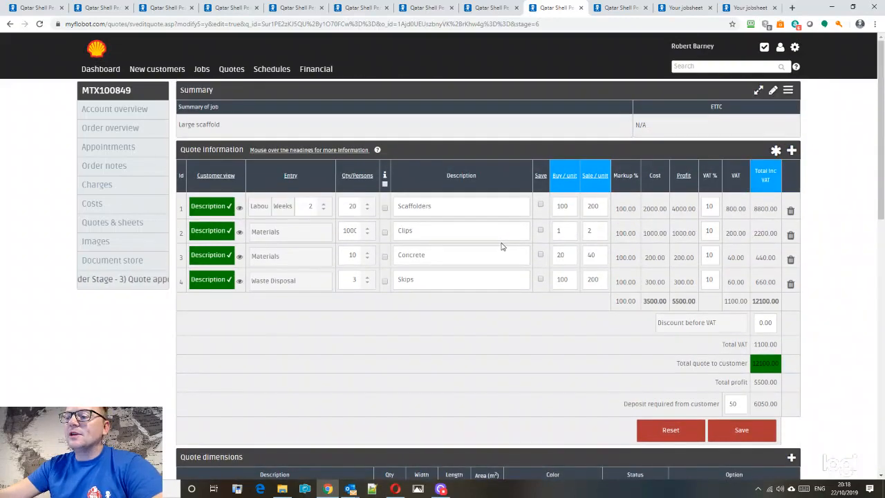
scroll(503, 245, "down", 6)
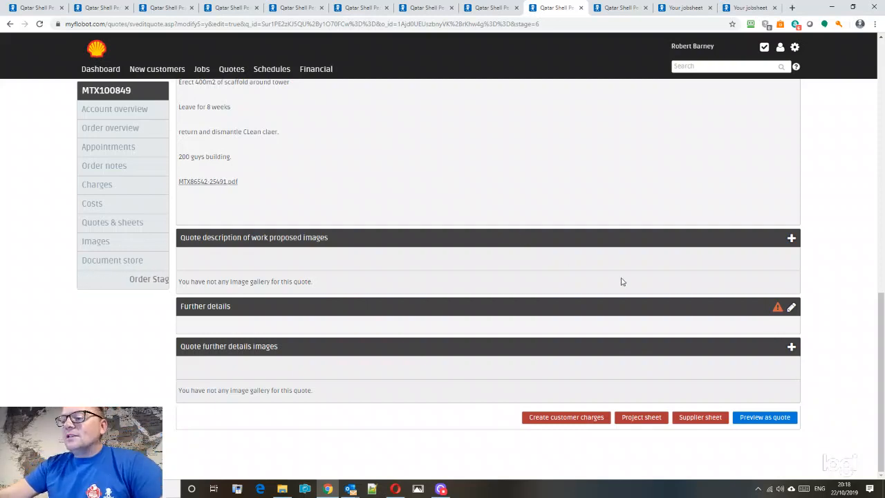
scroll(622, 282, "up", 10)
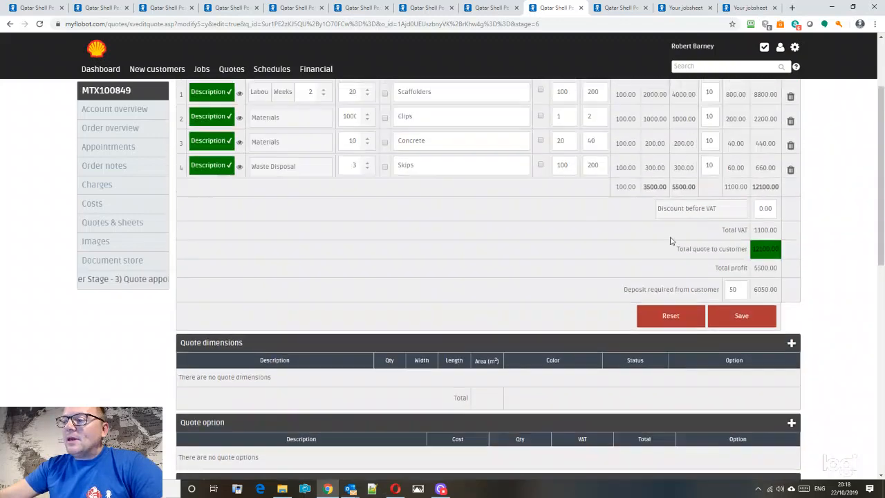
scroll(670, 241, "up", 2)
- Email the quote to the customer's suggested address with the note 'please read carefully'
left_click(787, 90)
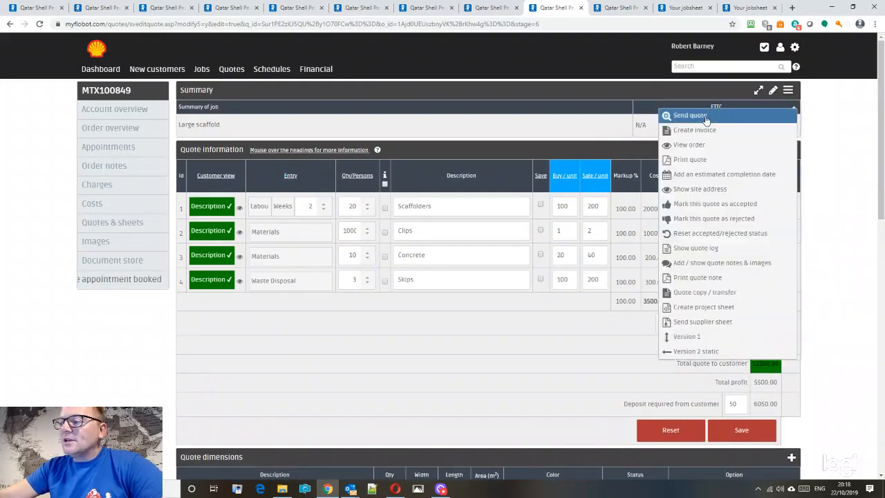
left_click(705, 119)
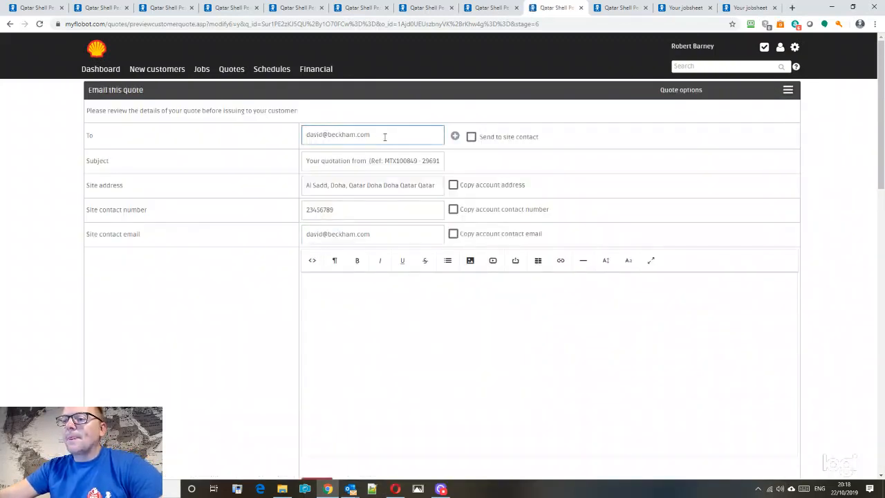
left_click_drag(385, 136, 169, 138)
type("rob")
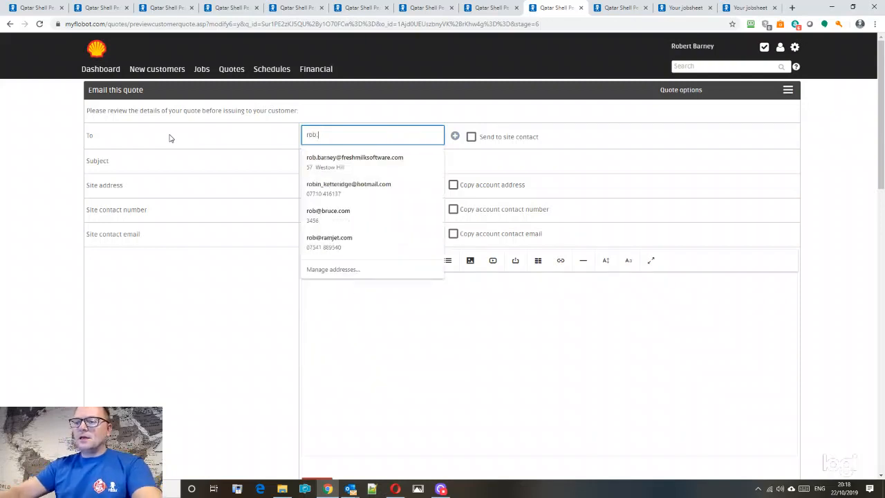
type(".com")
left_click(322, 164)
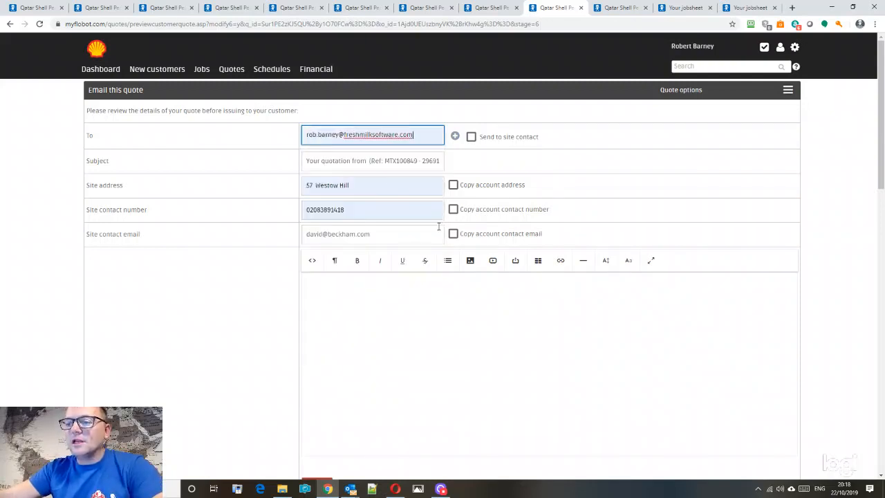
left_click(434, 308)
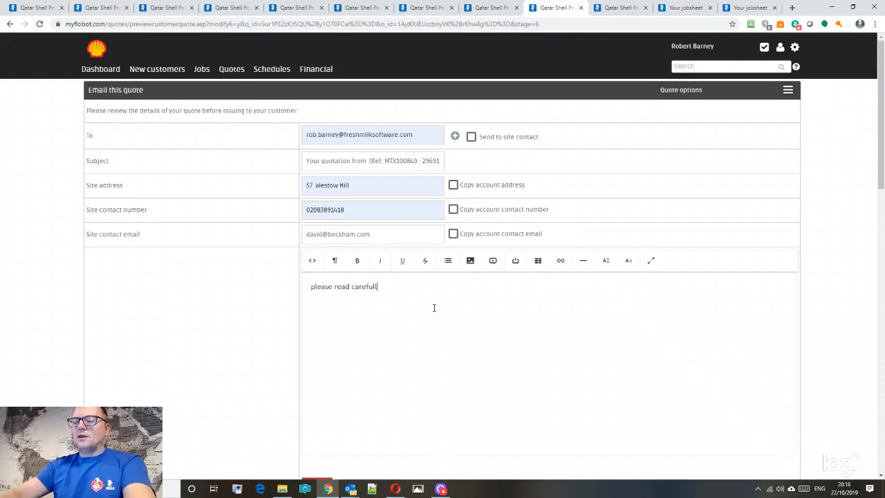
type("please read carefully")
scroll(770, 276, "down", 3)
left_click(772, 369)
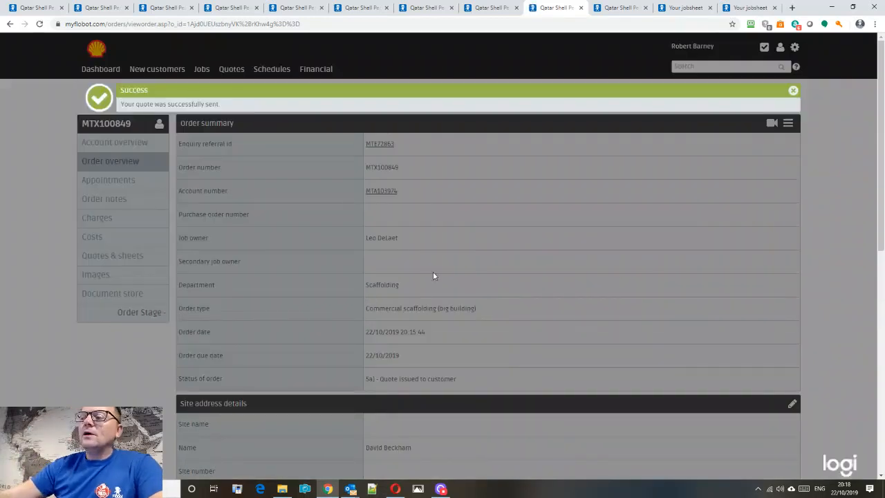
- Dismiss the sent confirmation and open the new quotation email's view-in-browser link
left_click(793, 91)
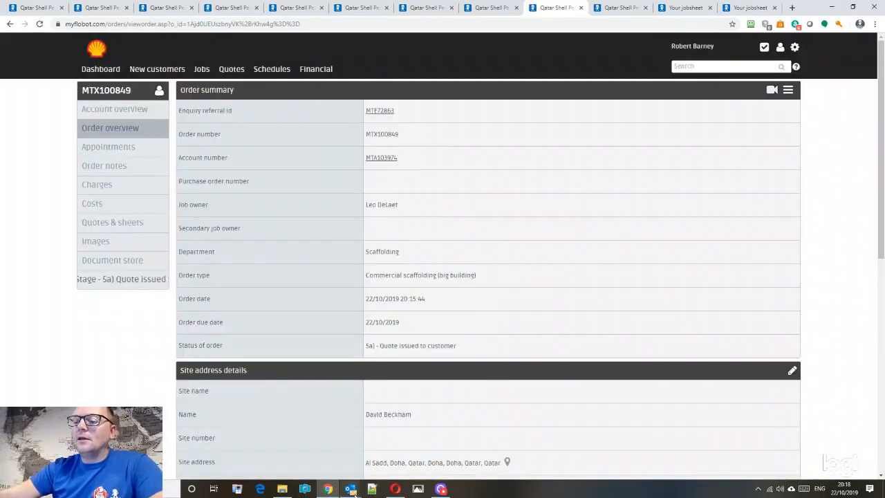
mouse_move(351, 489)
left_click(295, 446)
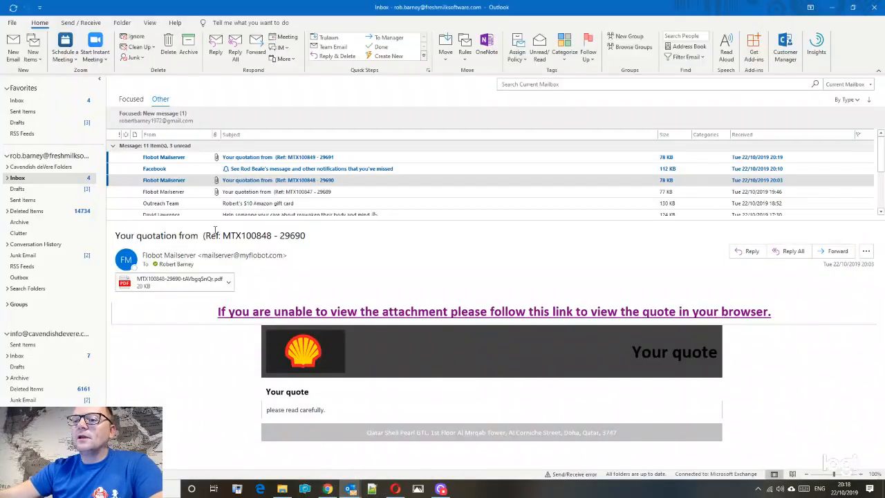
left_click(186, 158)
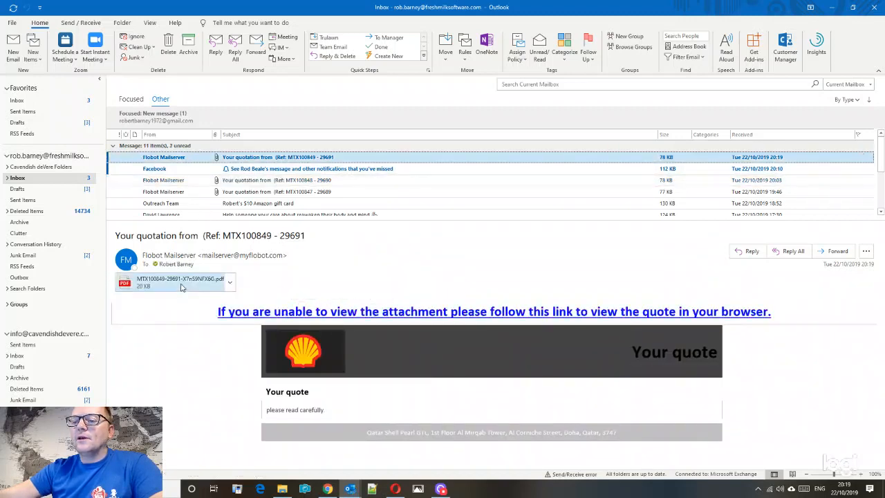
left_click(313, 315)
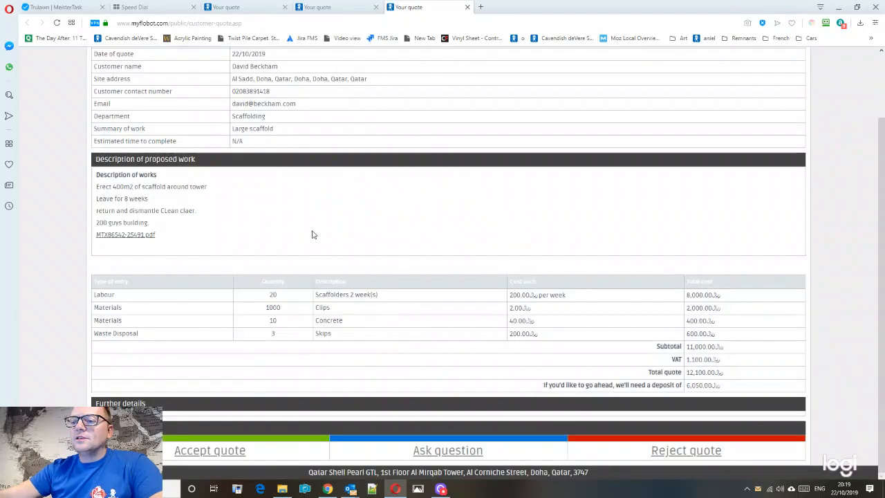
- Accept the quote on the customer page with a go-ahead note in Further information
scroll(312, 234, "up", 2)
scroll(294, 316, "down", 2)
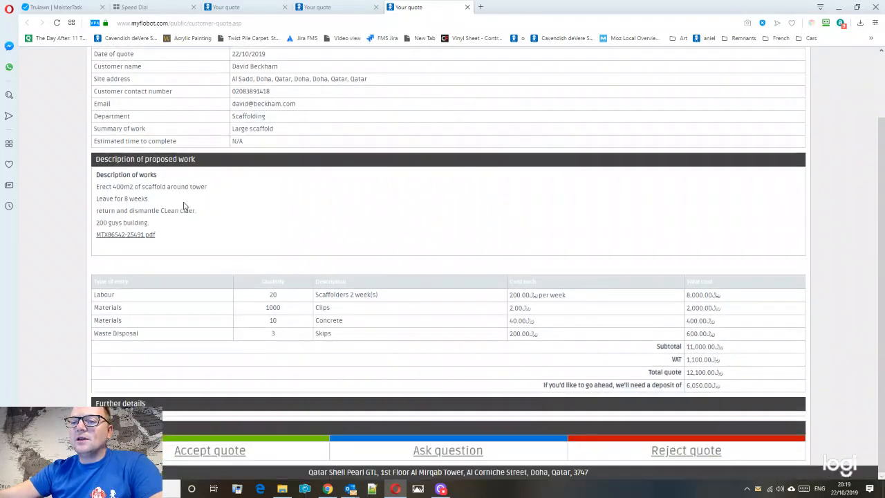
left_click_drag(109, 176, 152, 224)
left_click(298, 289)
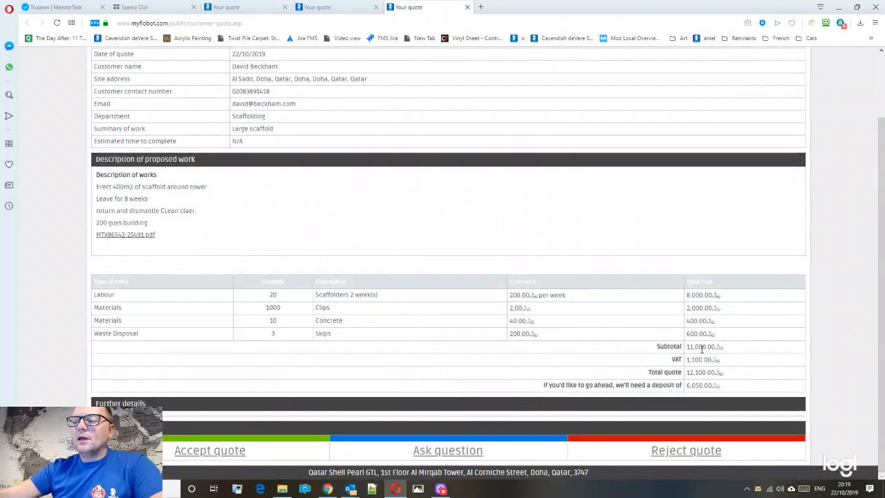
left_click(230, 450)
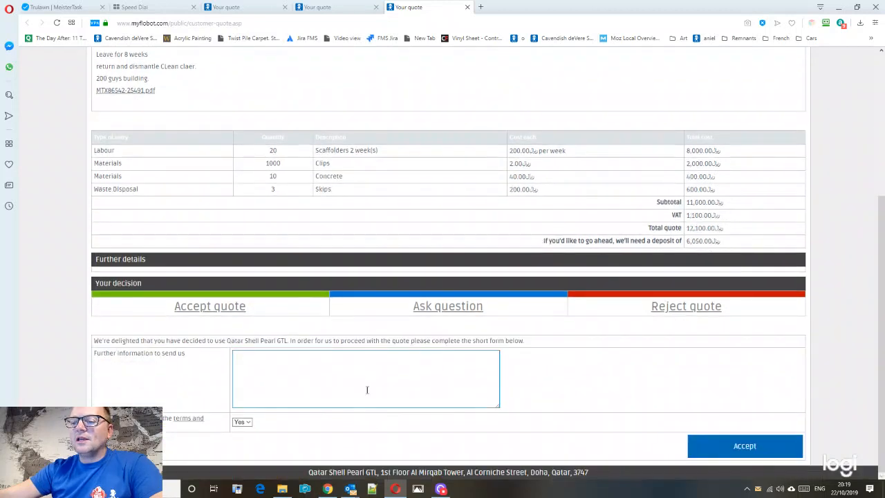
left_click(357, 373)
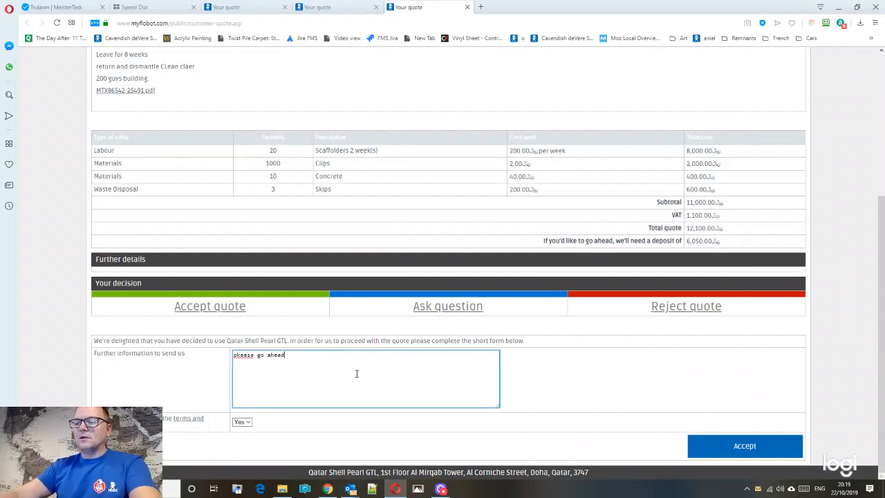
left_click(745, 447)
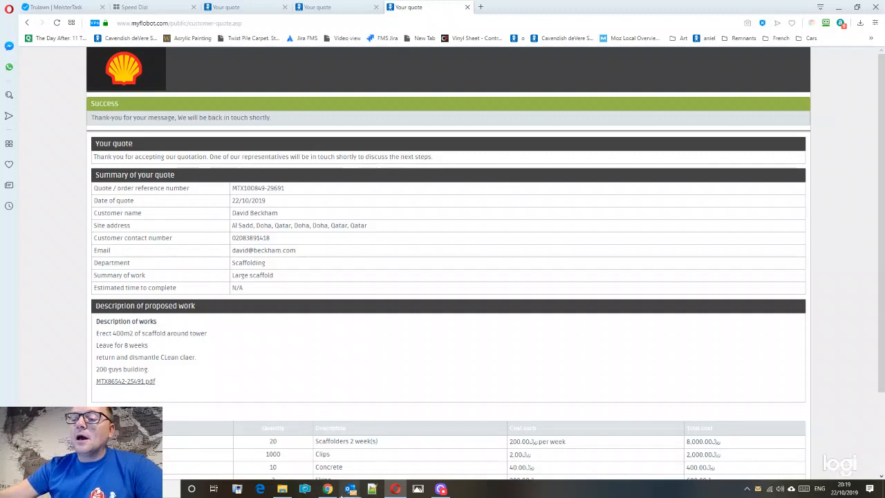
- Switch back to the Flobot order window and reload it to show the acceptance
mouse_move(328, 489)
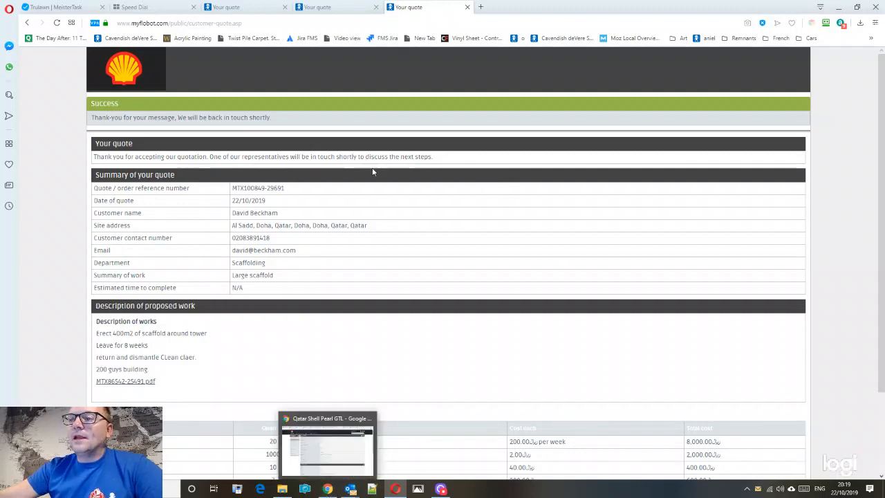
left_click(322, 9)
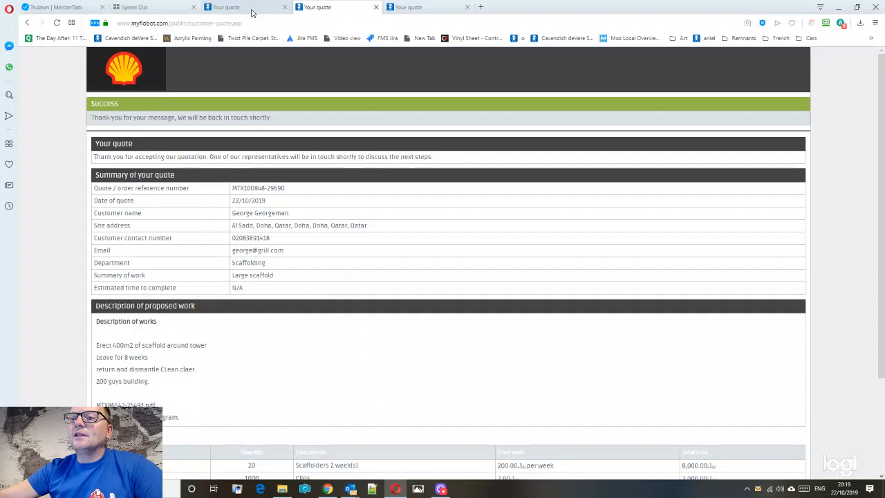
left_click(253, 12)
left_click(315, 8)
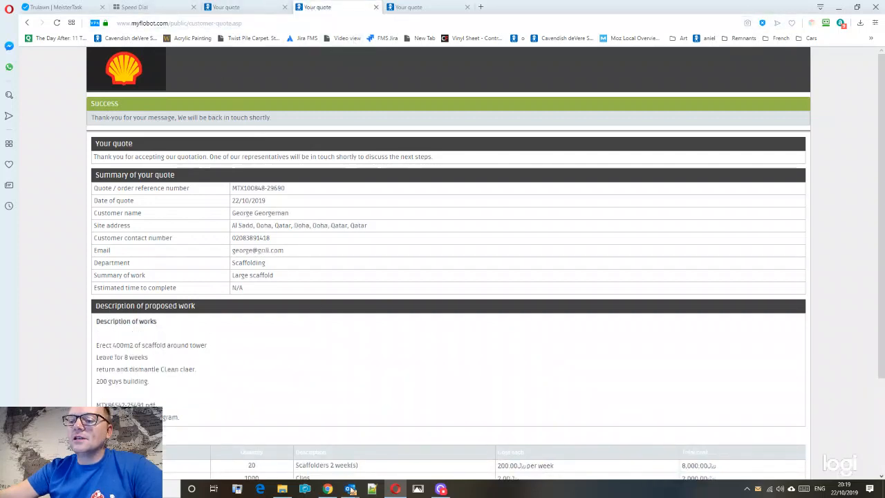
mouse_move(351, 490)
left_click(284, 445)
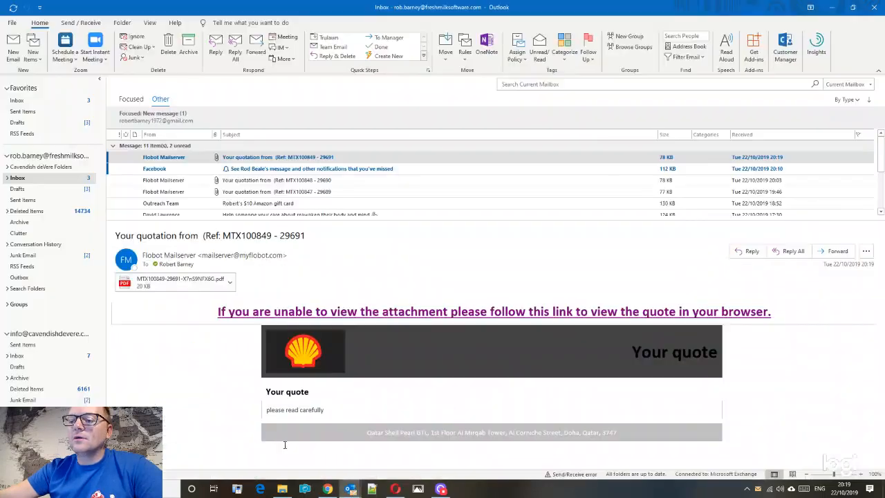
left_click(327, 489)
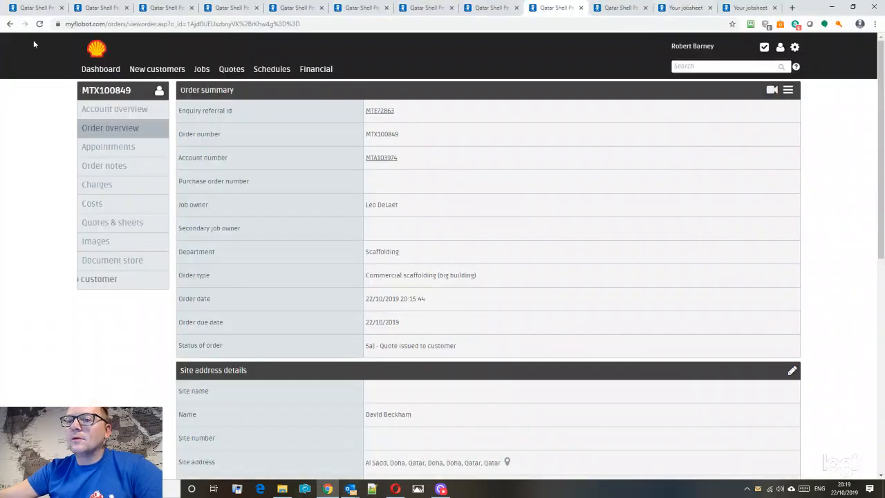
left_click(39, 24)
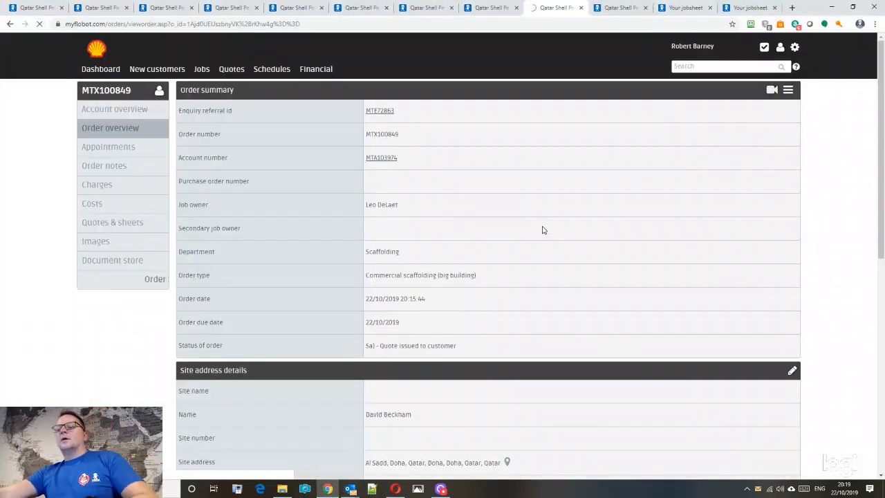
- Open the accepted quote from the order's Quotes & sheets and scroll through its lines
scroll(446, 261, "down", 3)
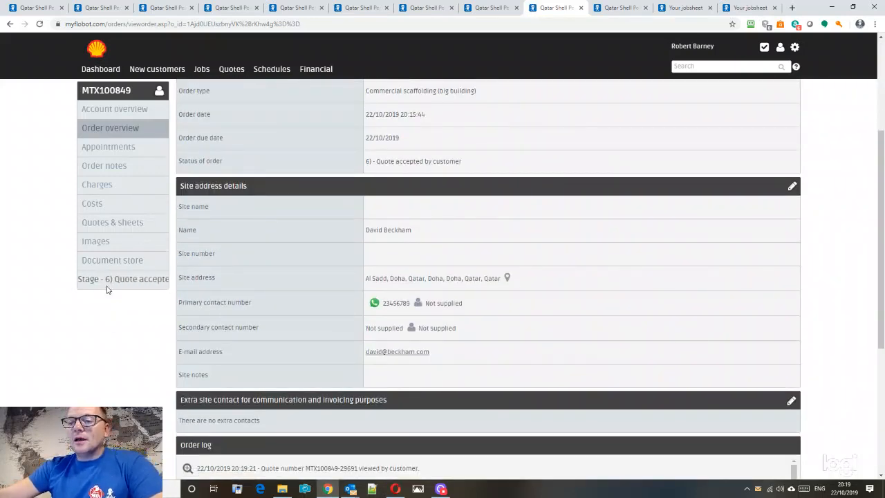
left_click(108, 224)
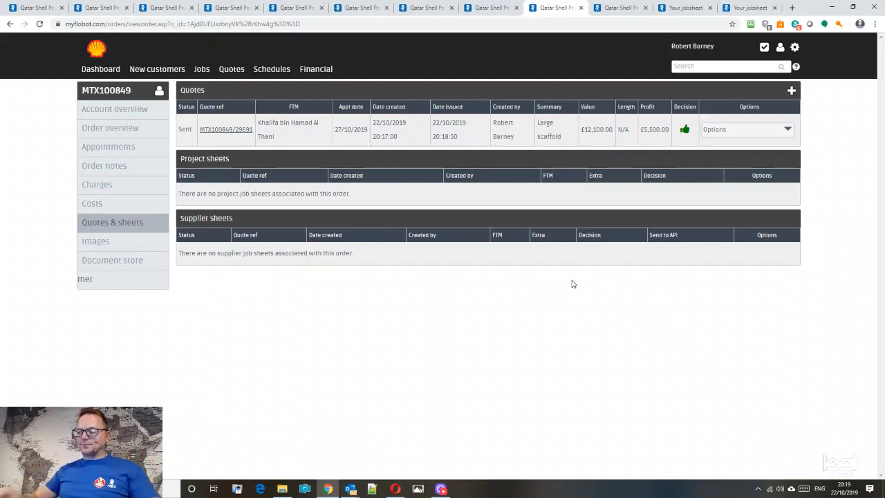
left_click(216, 131)
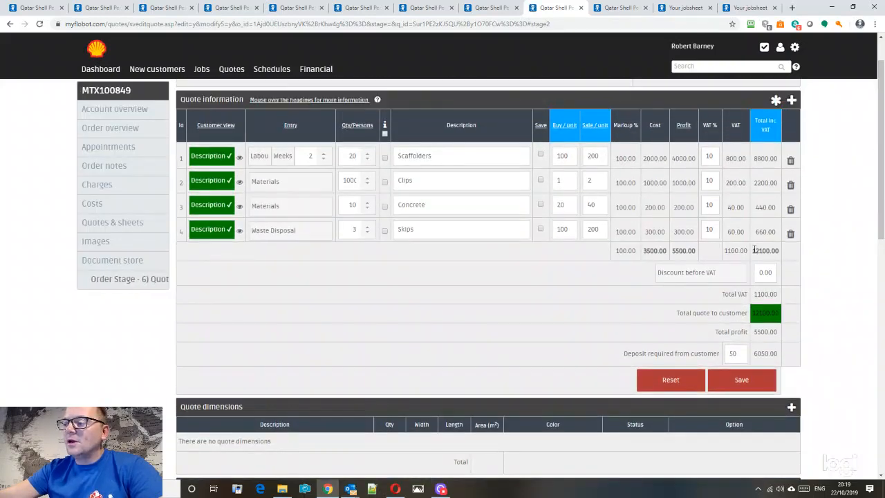
scroll(805, 255, "down", 10)
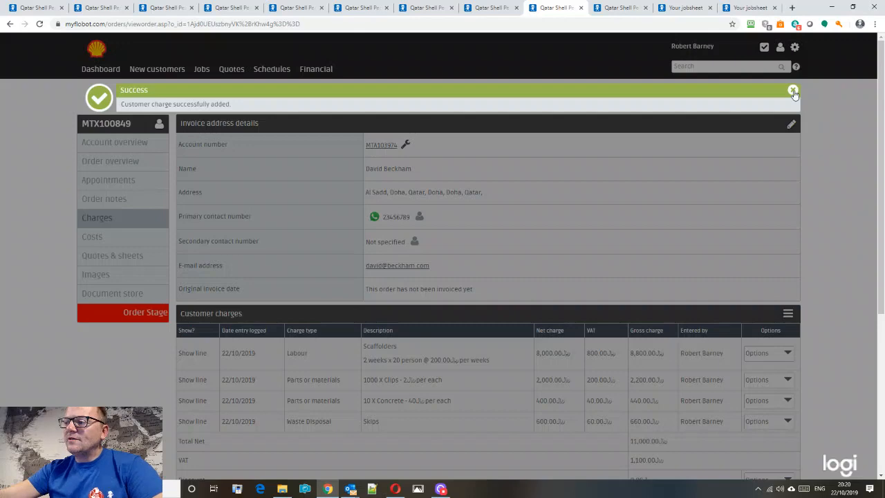
- Send the customer an invoice from the Customer charges menu, then return to the Charges page
left_click(793, 92)
scroll(788, 172, "down", 3)
scroll(786, 192, "up", 1)
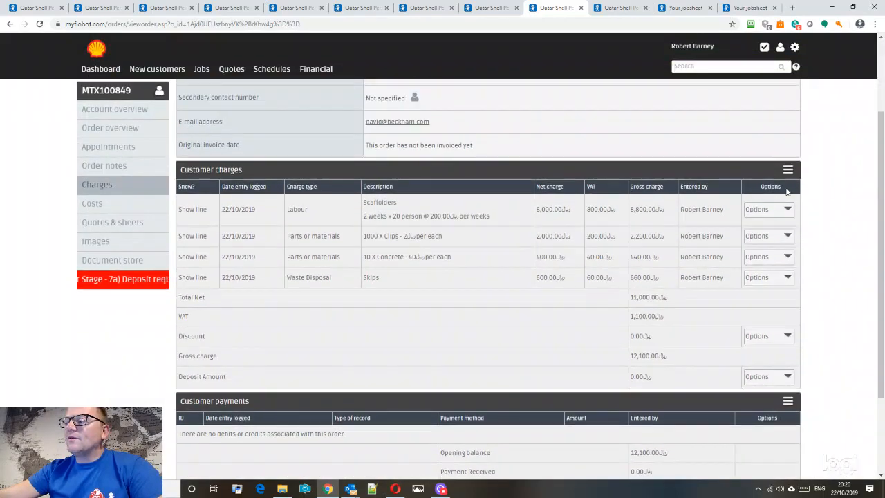
left_click(789, 174)
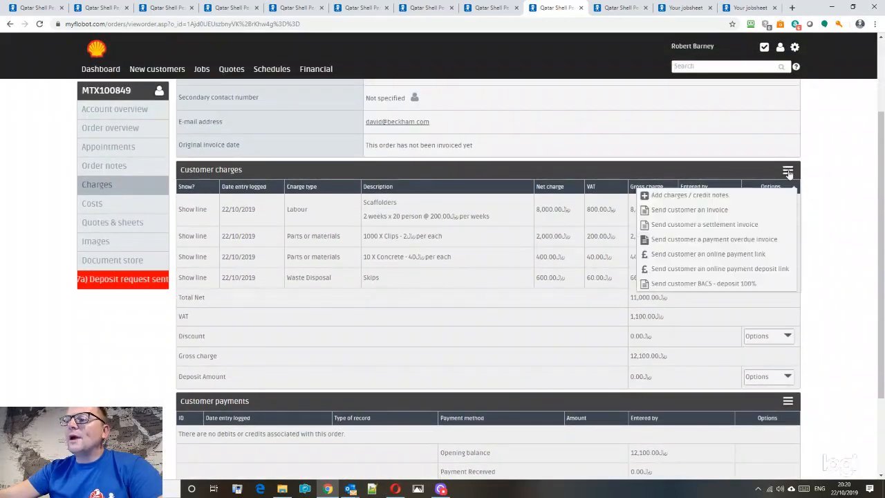
left_click(688, 209)
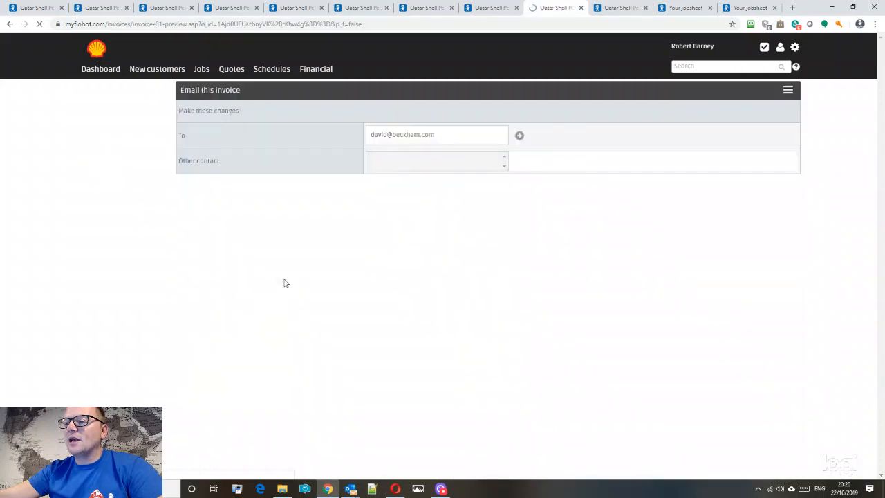
left_click(749, 212)
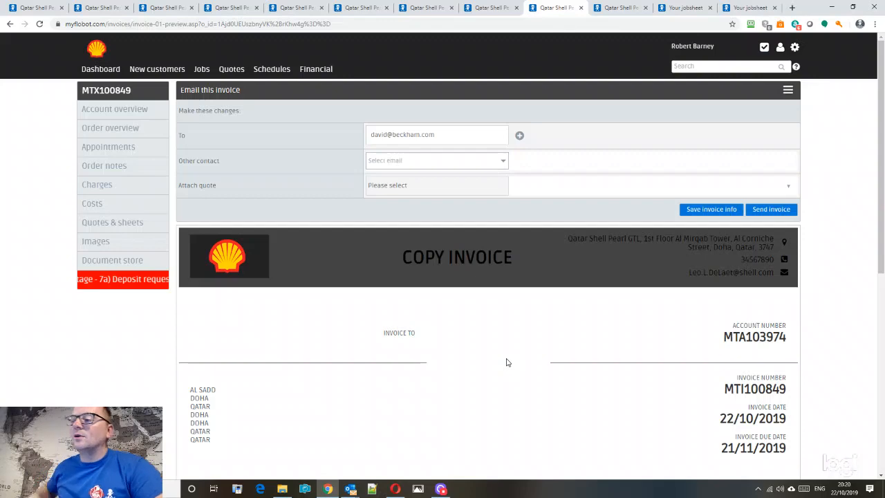
left_click_drag(880, 260, 880, 289)
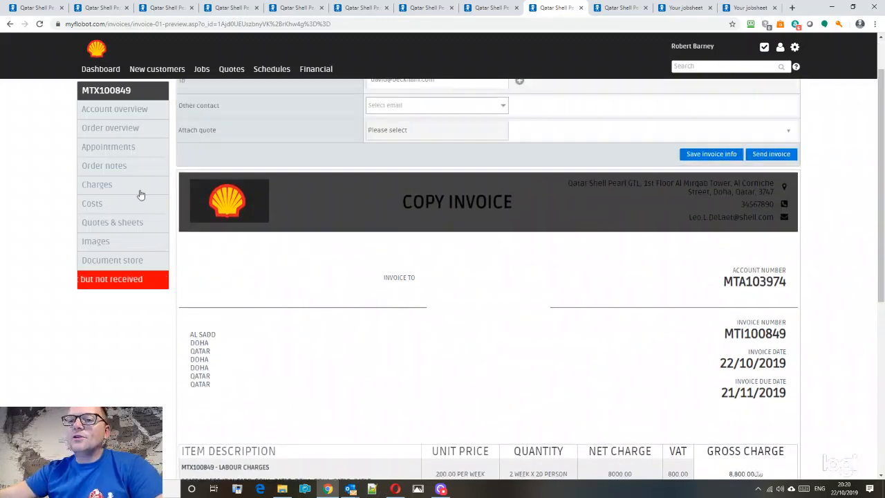
left_click(10, 24)
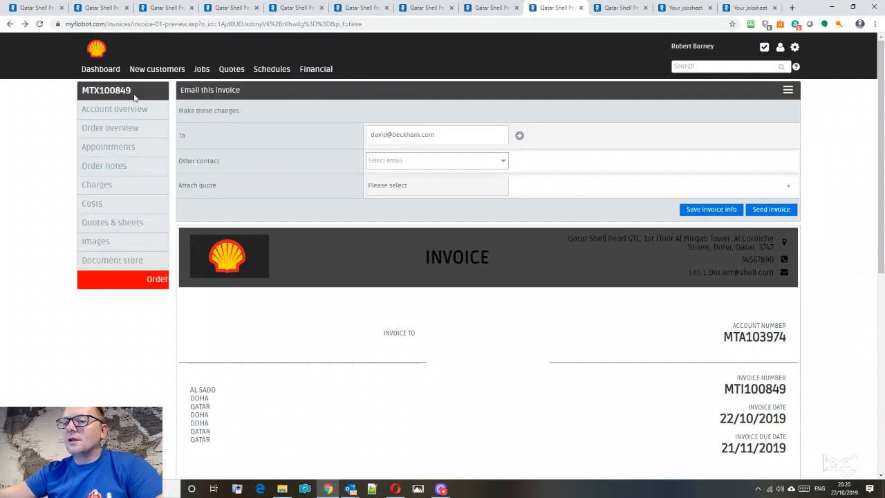
left_click(10, 23)
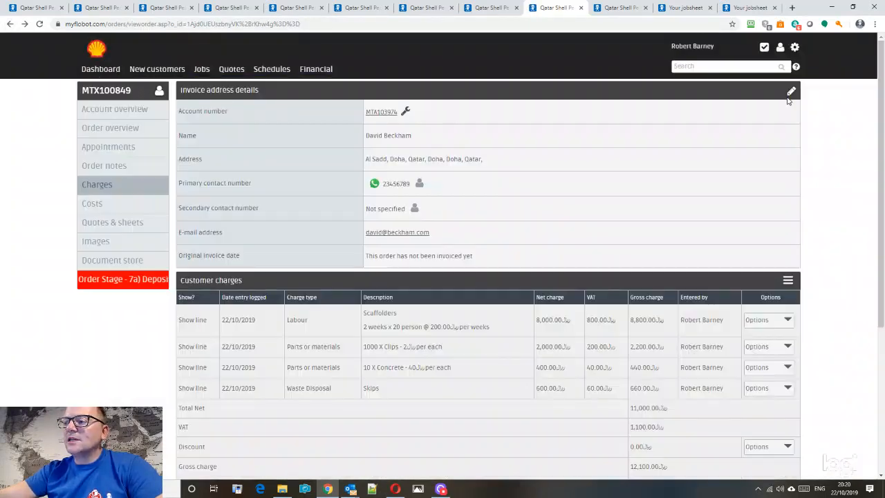
- Create a project sheet from the accepted quote and publish it, dismissing the success banner
left_click(125, 225)
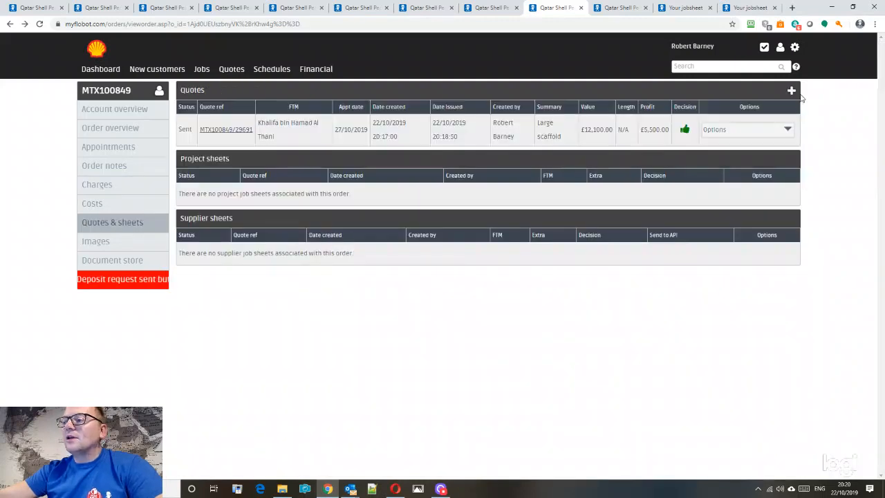
left_click(231, 130)
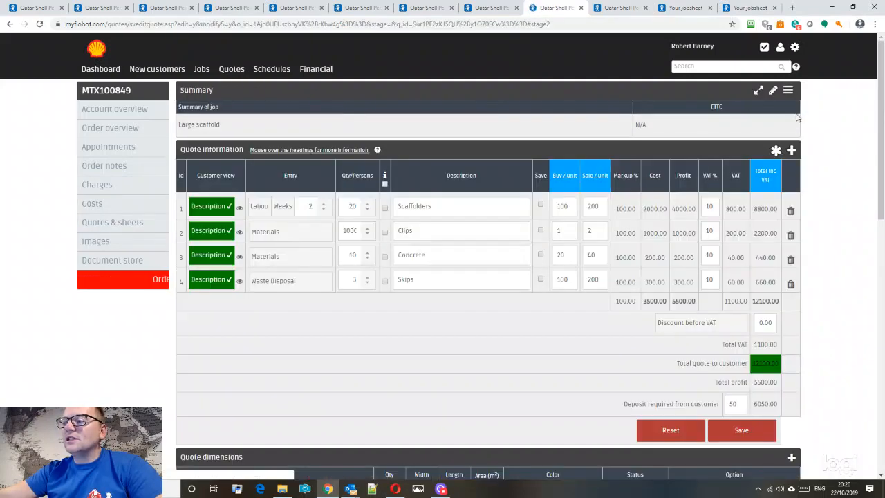
left_click(788, 91)
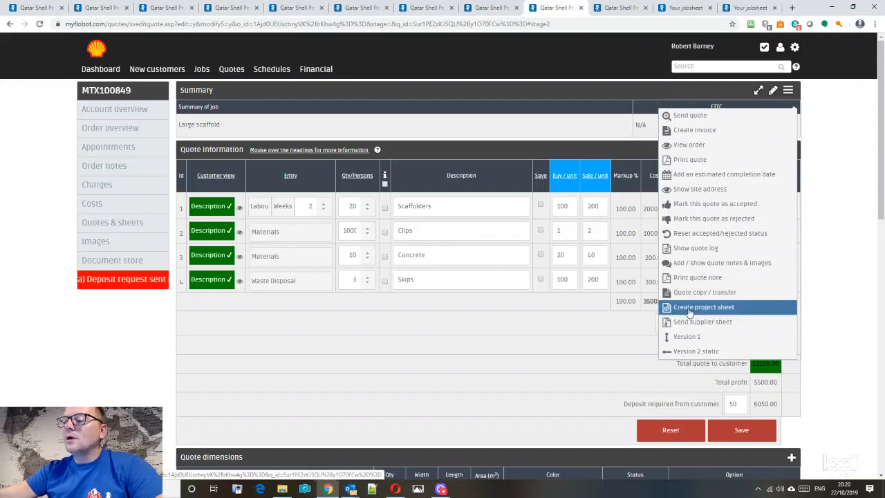
left_click(697, 308)
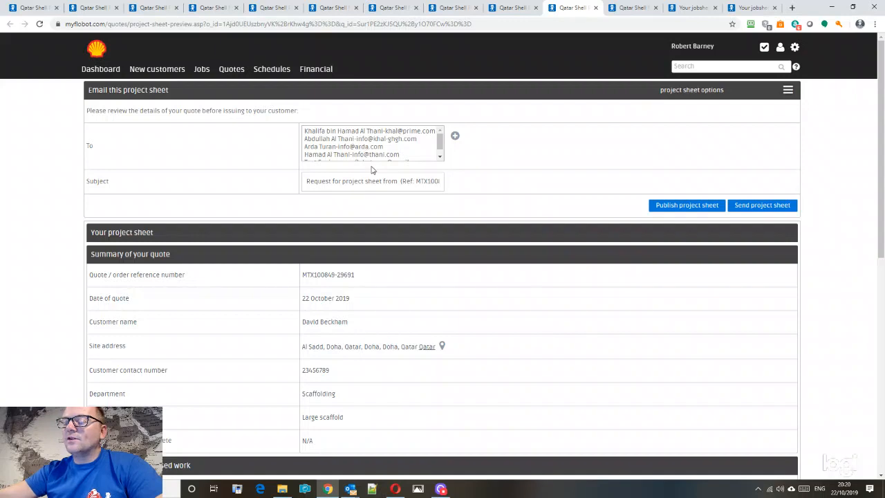
left_click(664, 206)
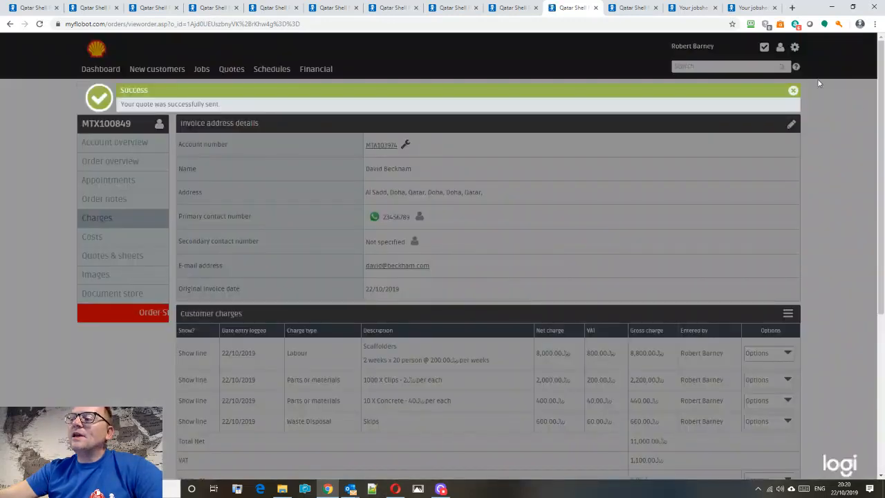
left_click(793, 89)
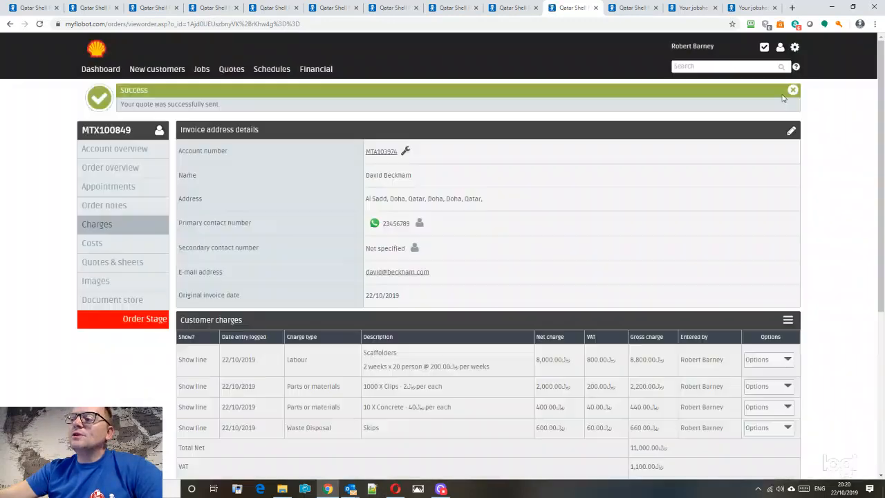
scroll(101, 201, "down", 2)
scroll(118, 218, "down", 1)
- Save an engineer note reading 'please see foreman on site before starting' in Order notes
left_click(135, 166)
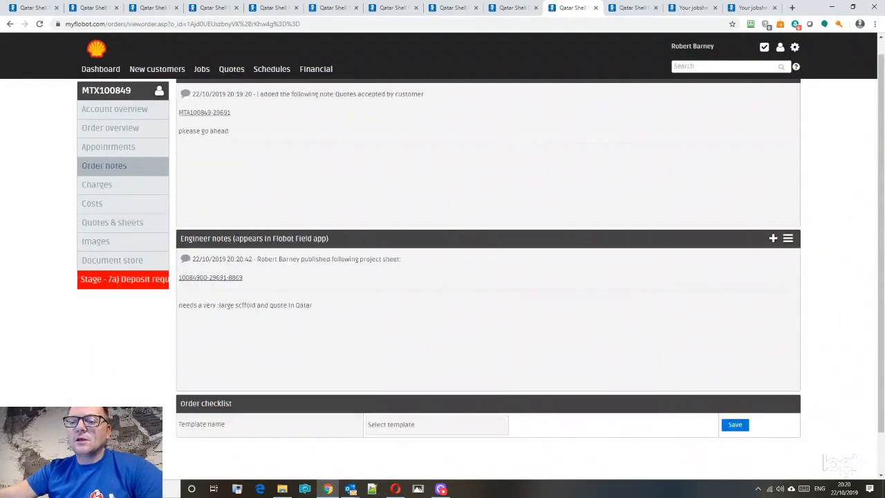
left_click_drag(295, 239, 321, 240)
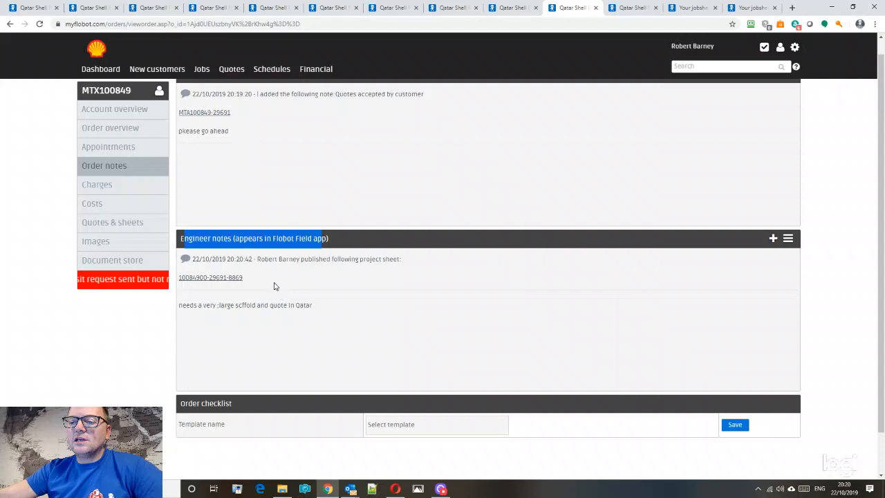
left_click(276, 288)
left_click(772, 239)
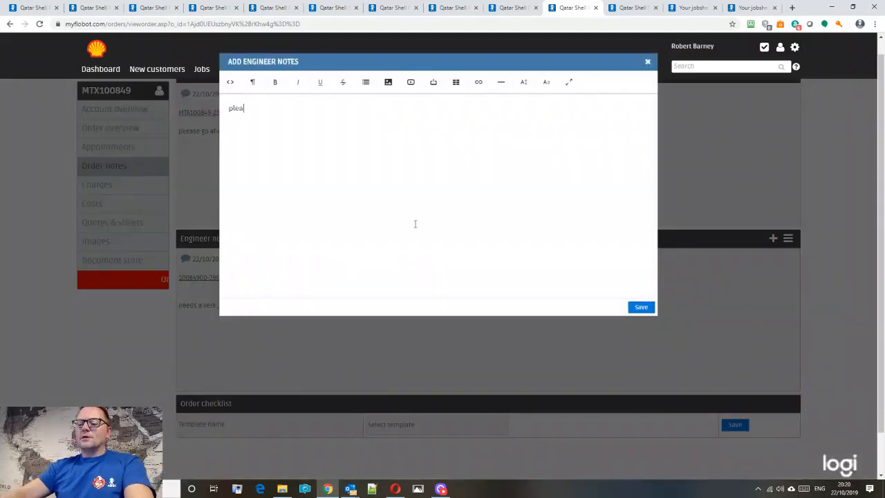
type("please ")
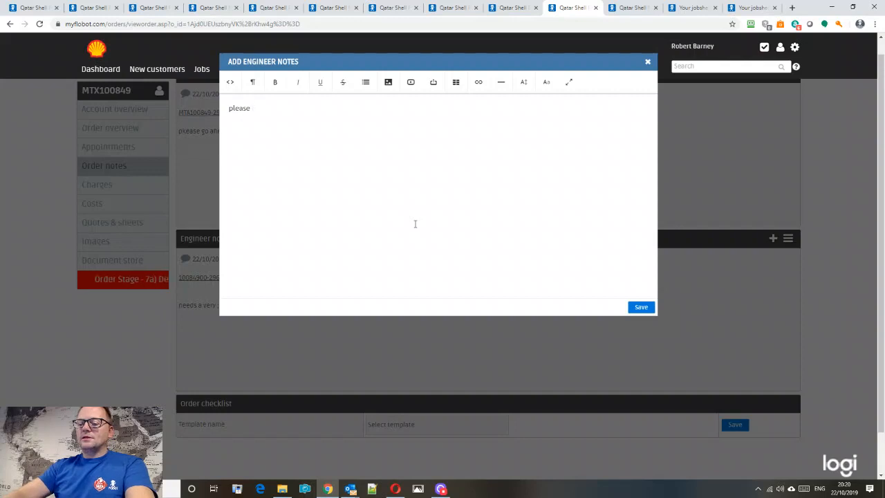
type("see foreman on site  before starting")
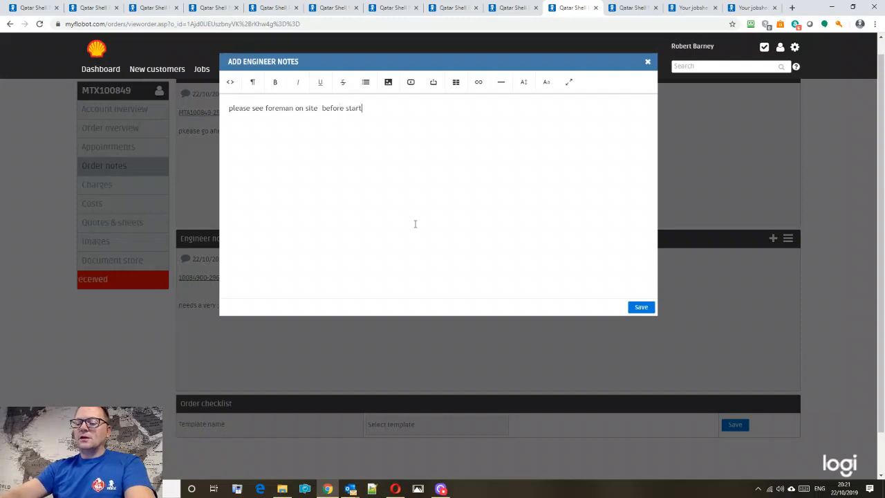
left_click(638, 307)
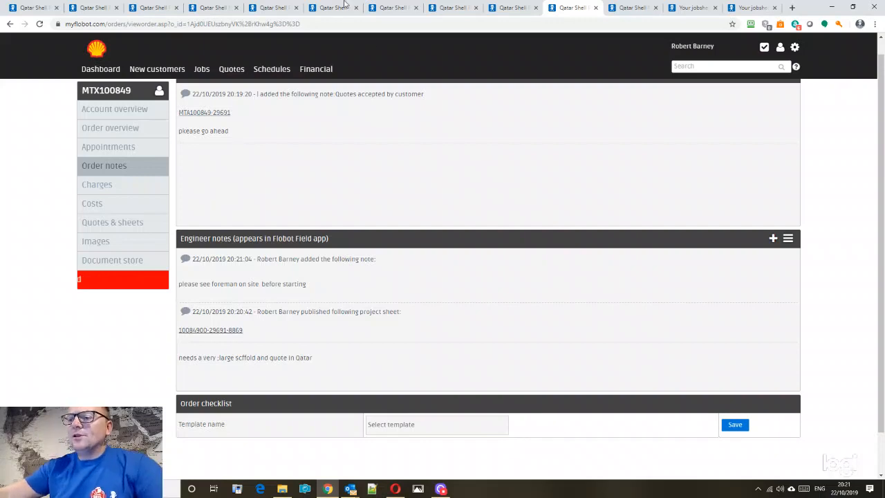
- Show the engineer and estimator's schedule and start a new appointment on Monday 4 November 2019
left_click(104, 147)
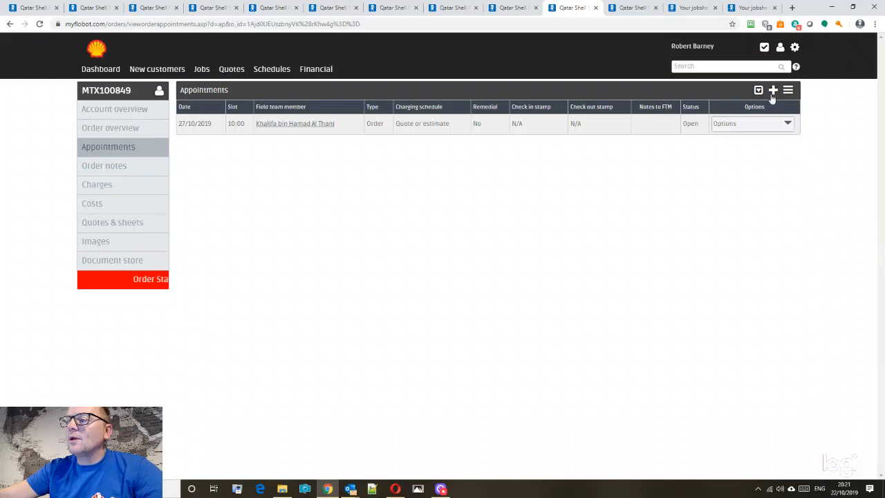
left_click(772, 97)
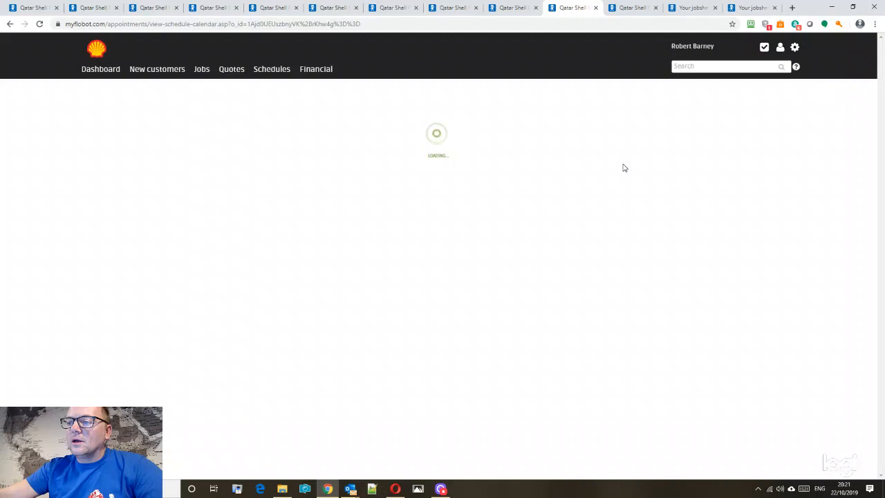
left_click(495, 116)
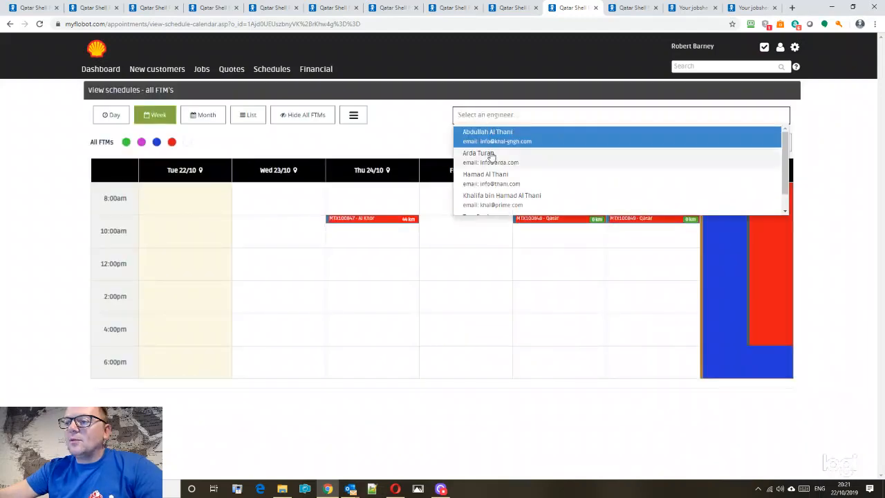
left_click(502, 200)
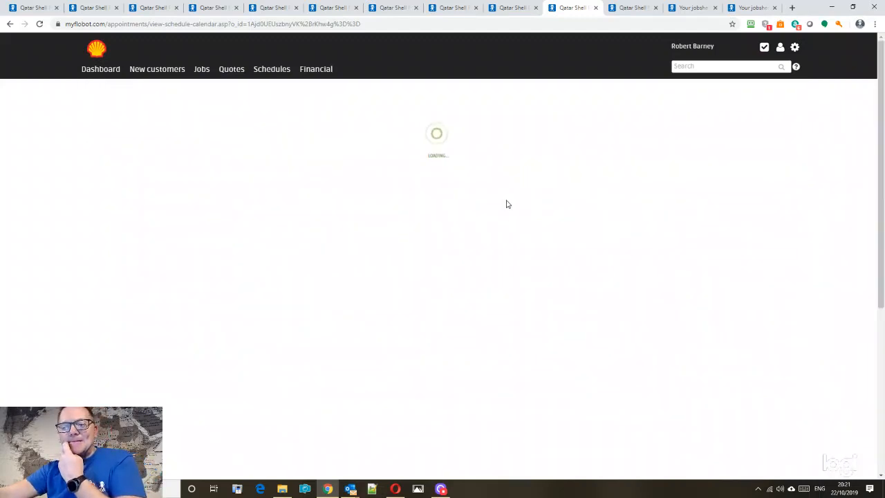
scroll(808, 237, "down", 4)
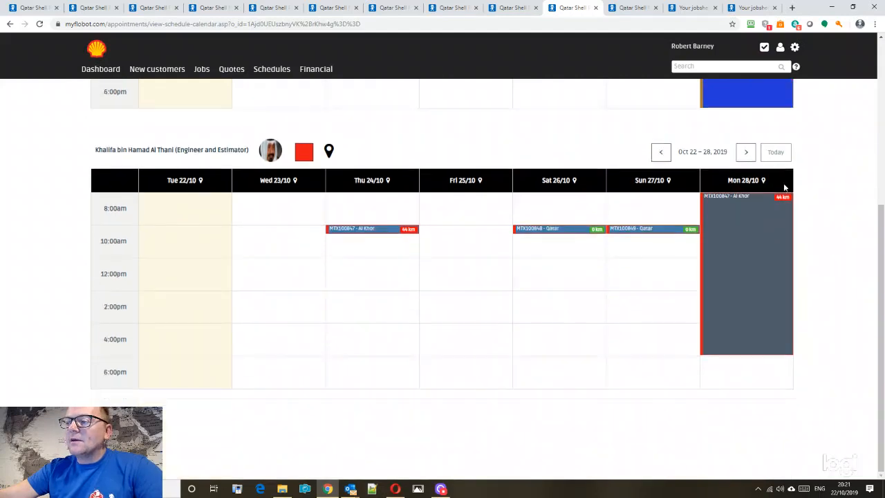
left_click(747, 152)
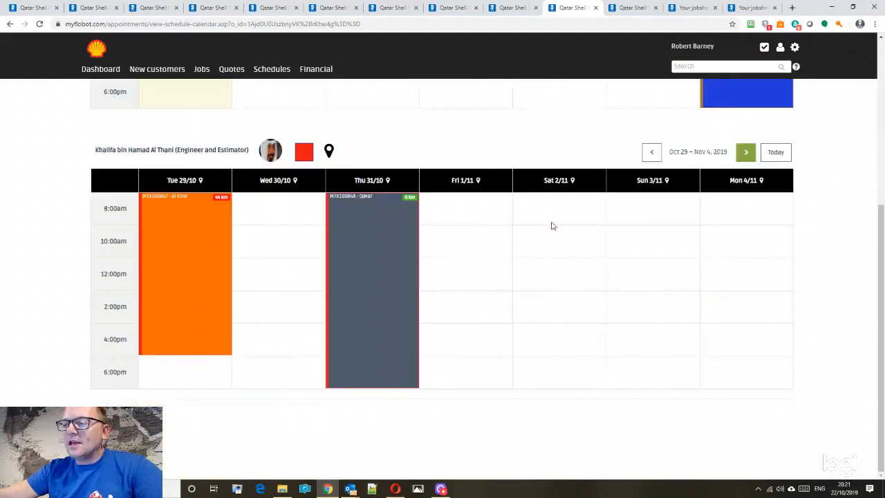
left_click(727, 211)
left_click(751, 174)
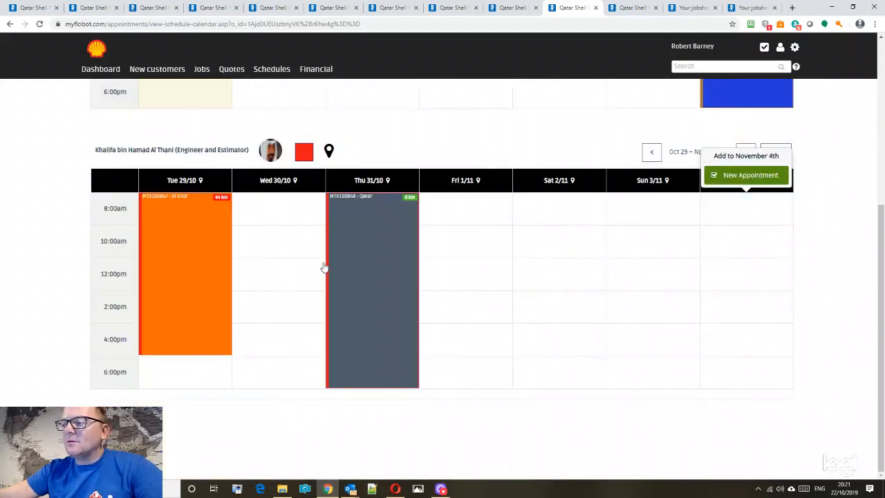
- Book it as an all-day Job or project appointment with the field e-mail alert off
left_click(363, 102)
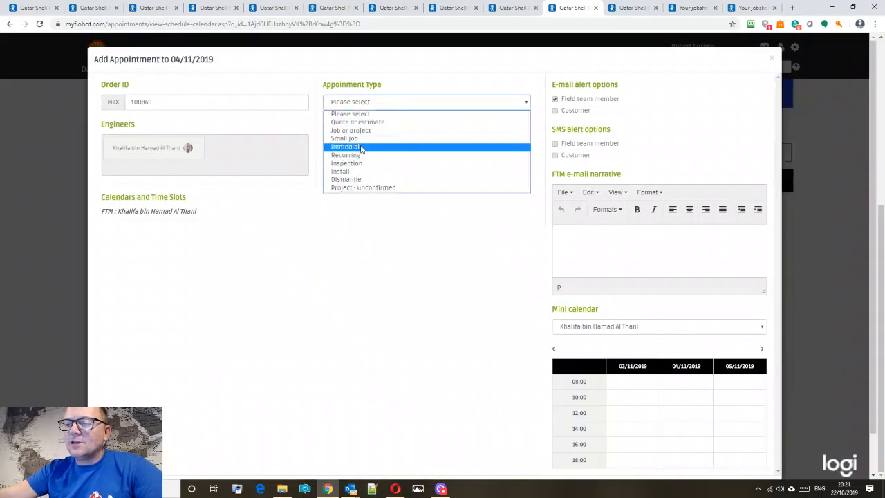
left_click(356, 132)
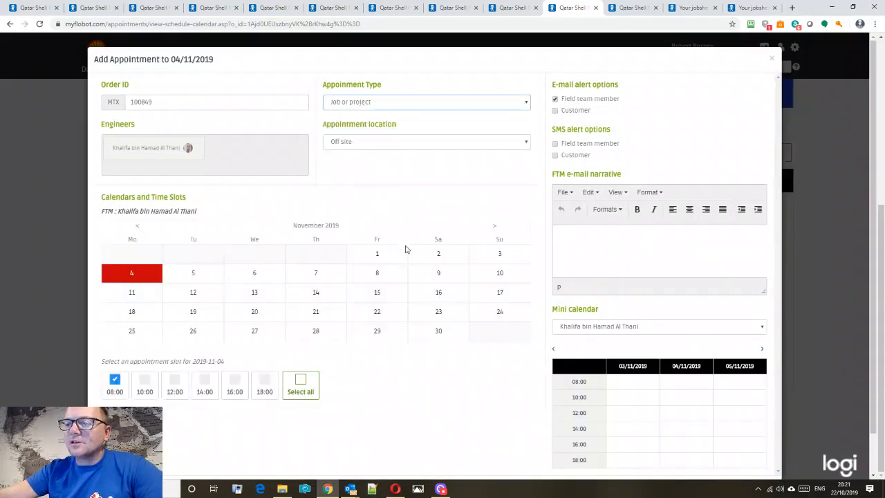
scroll(401, 251, "down", 1)
left_click(300, 338)
scroll(482, 320, "up", 1)
left_click(554, 100)
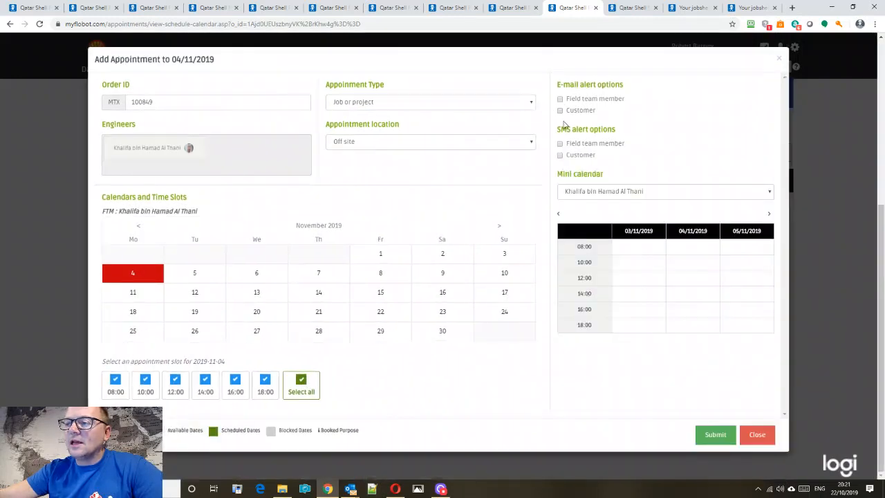
left_click(716, 435)
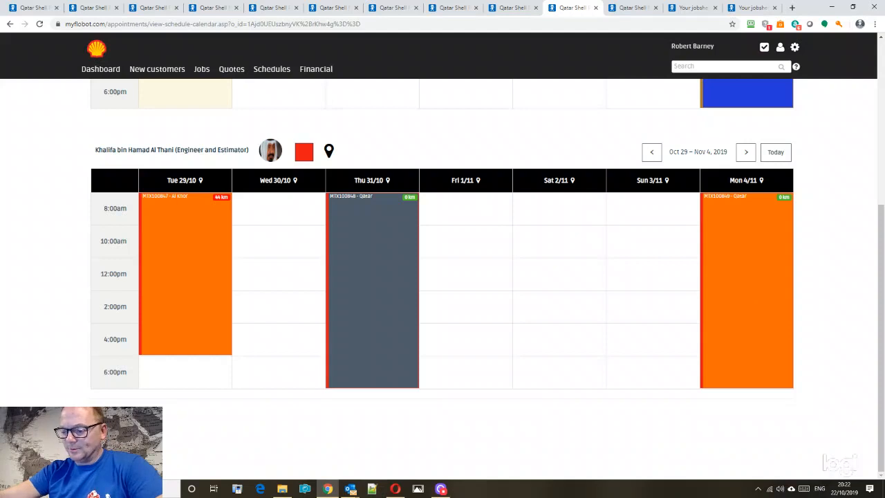
left_click(441, 488)
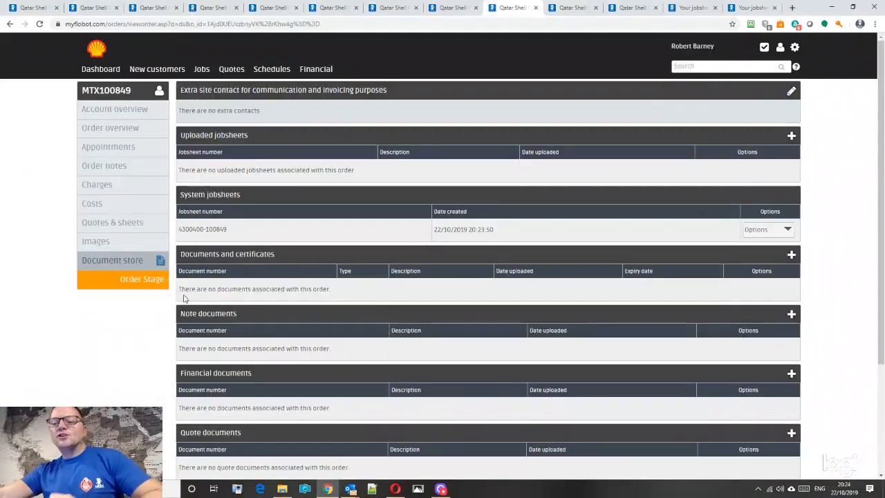
- Scroll through the order's document store sections to find the system jobsheet
scroll(156, 268, "down", 1)
scroll(156, 268, "down", 2)
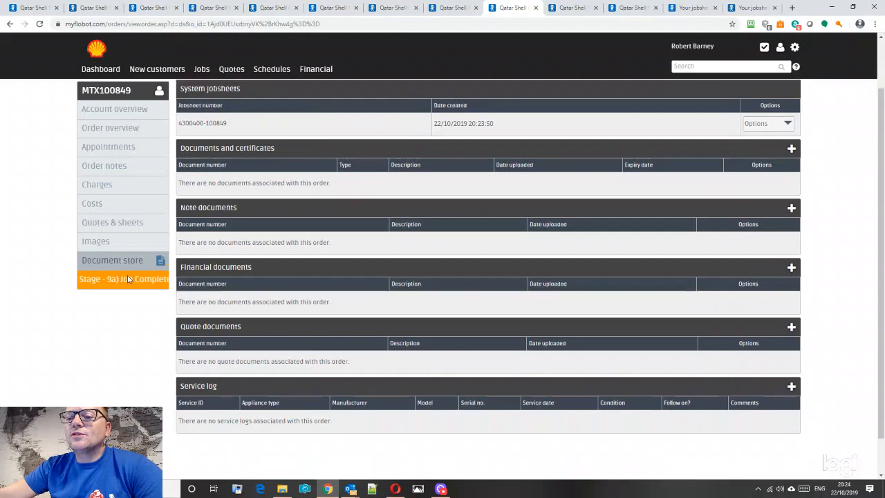
scroll(247, 194, "up", 2)
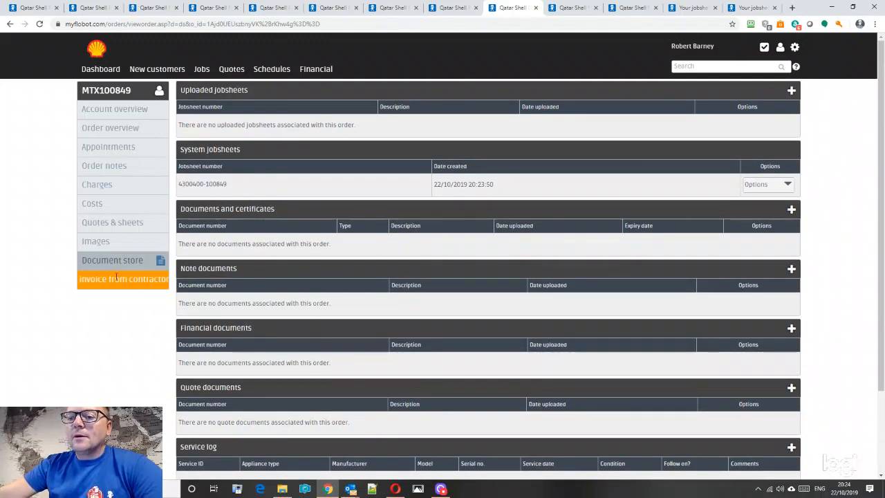
scroll(496, 192, "down", 1)
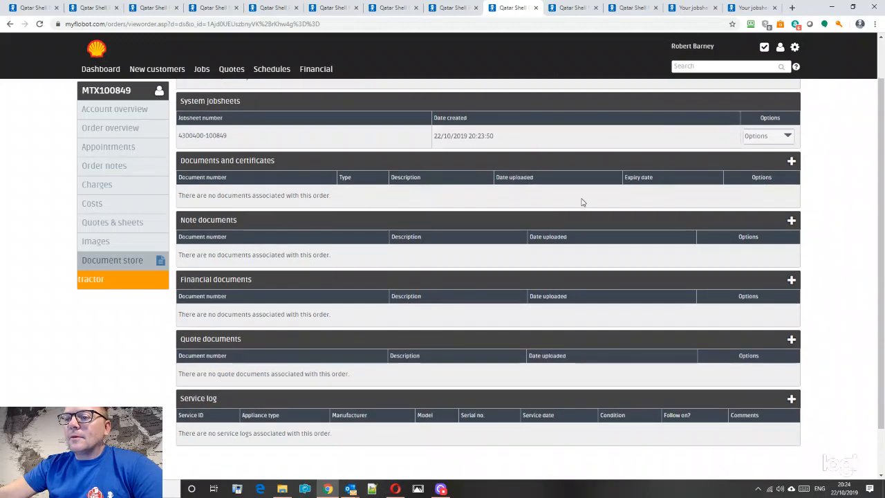
scroll(270, 304, "up", 1)
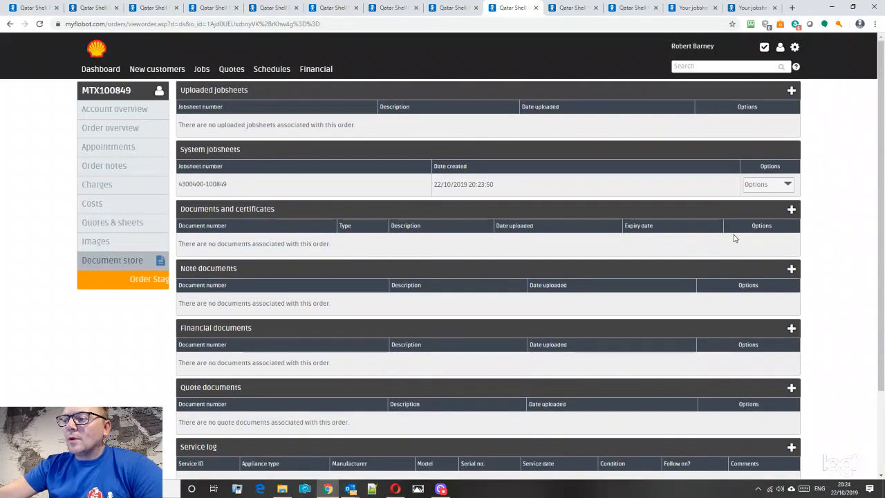
left_click(761, 192)
left_click(761, 204)
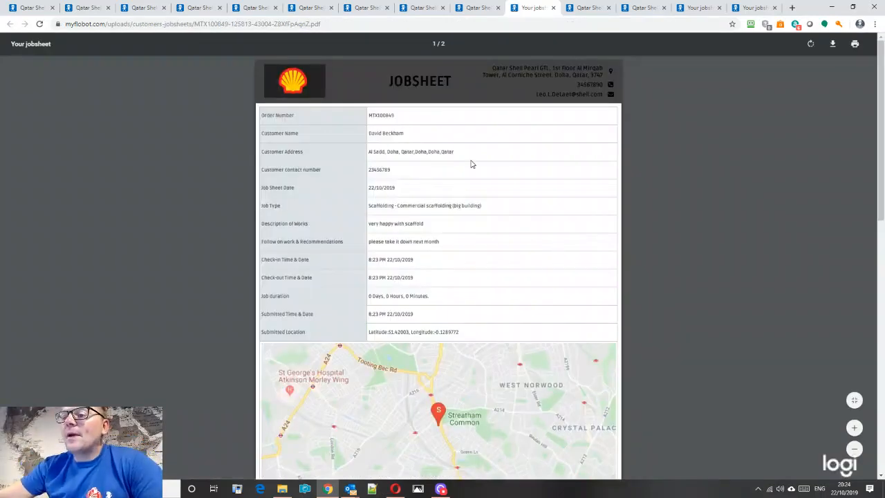
scroll(442, 259, "down", 3)
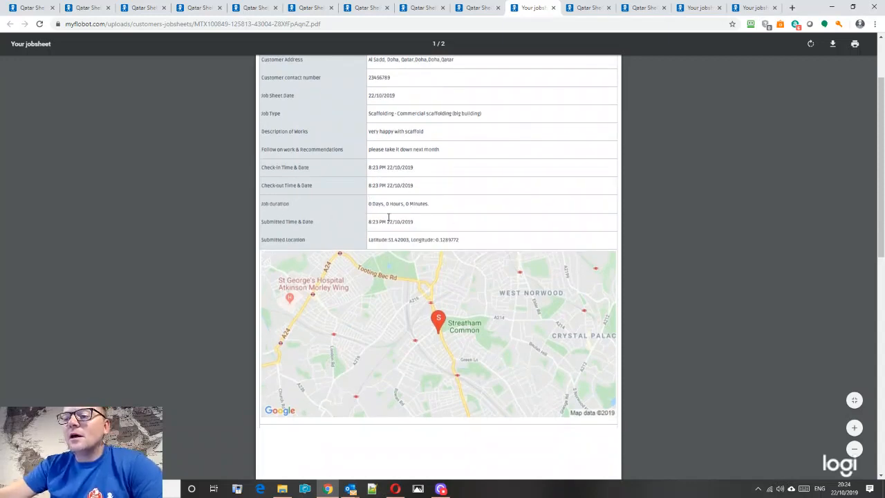
scroll(358, 235, "down", 3)
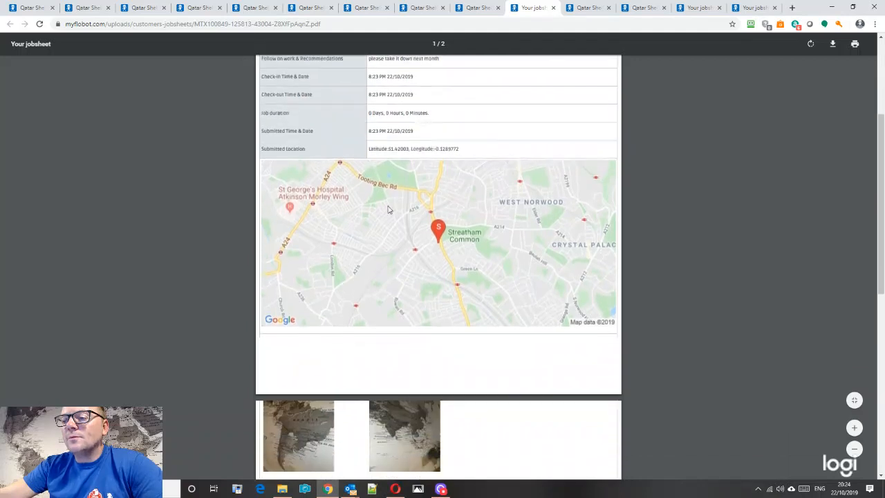
scroll(251, 266, "down", 6)
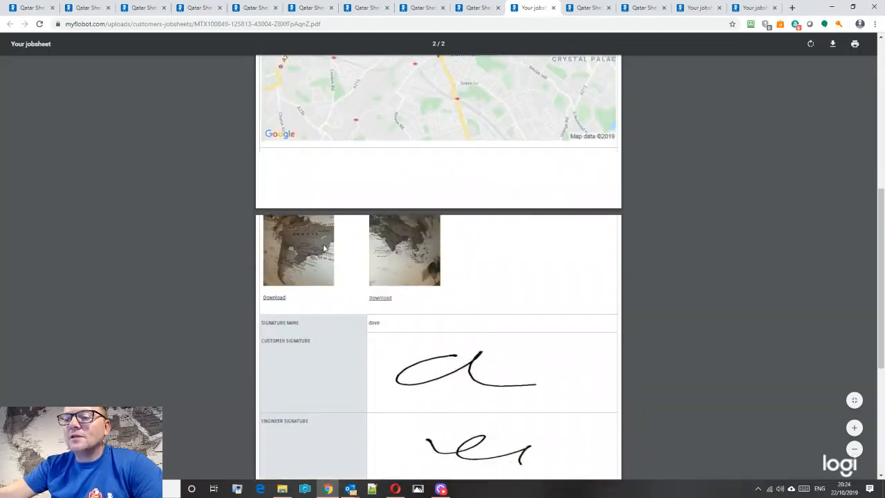
scroll(312, 263, "down", 3)
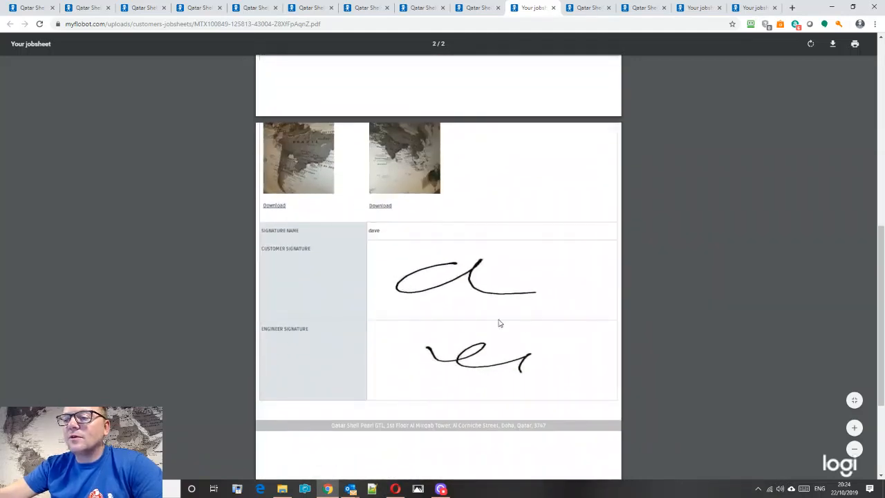
scroll(390, 180, "down", 2)
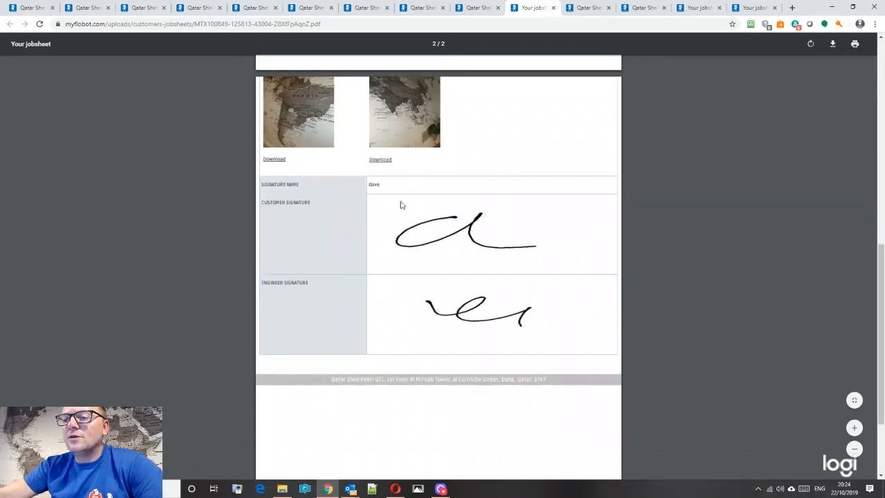
left_click(484, 8)
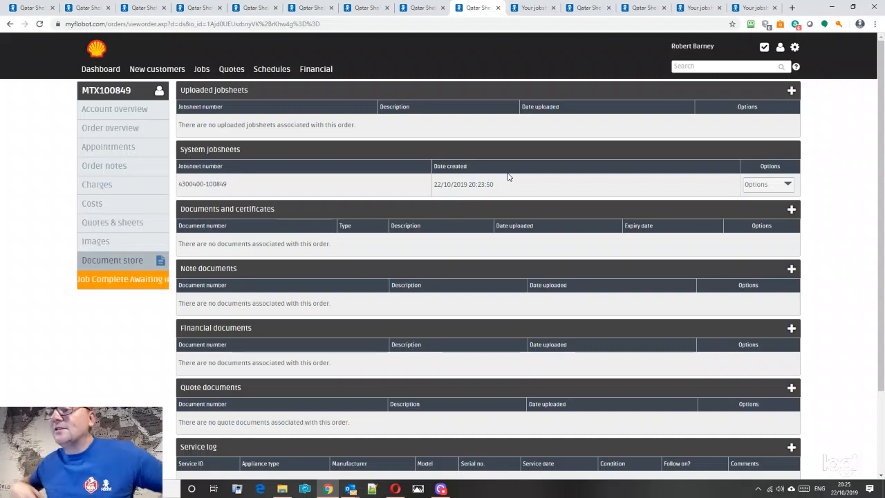
- Start a new appointment and add the Test Engineer and a second engineer to the schedule
left_click(100, 166)
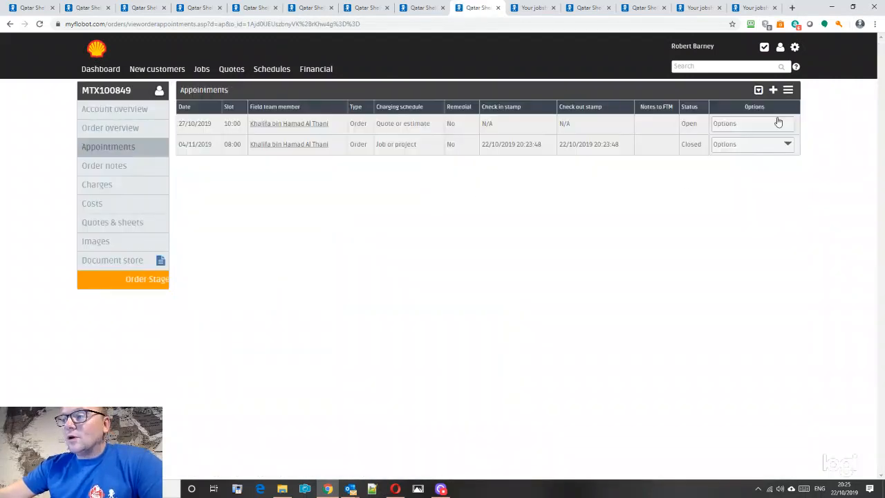
left_click(774, 90)
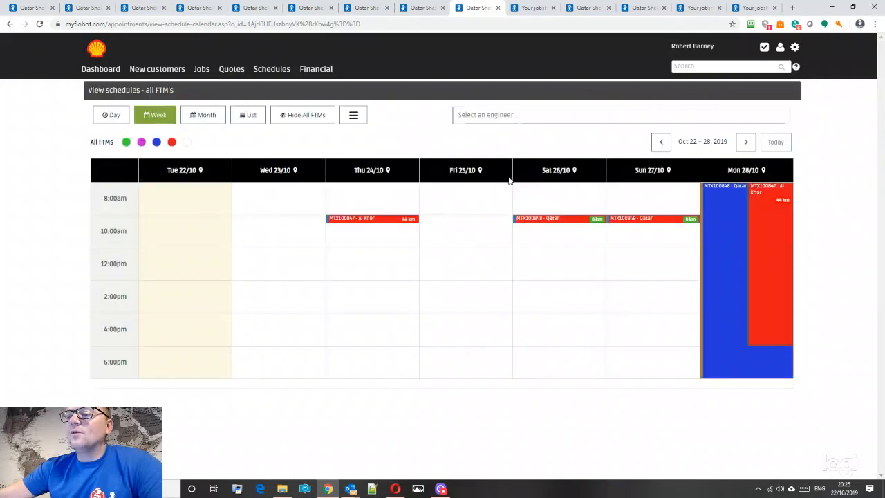
left_click(486, 119)
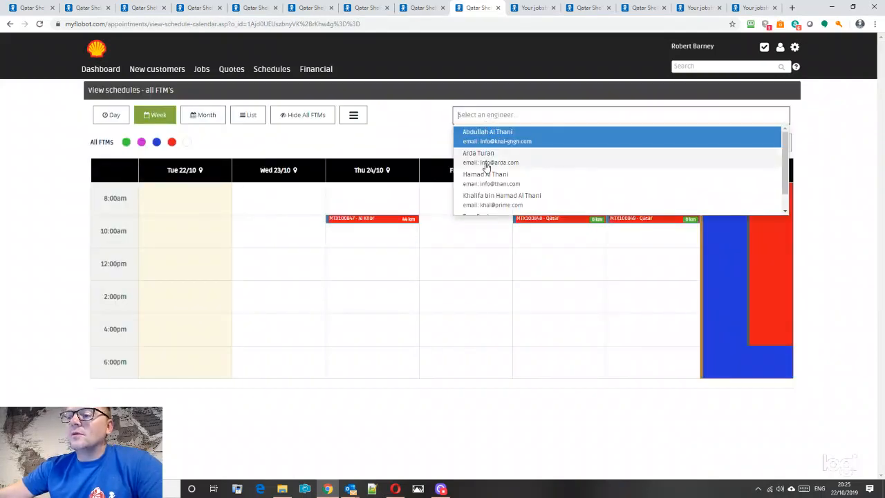
scroll(487, 197, "down", 1)
left_click(482, 201)
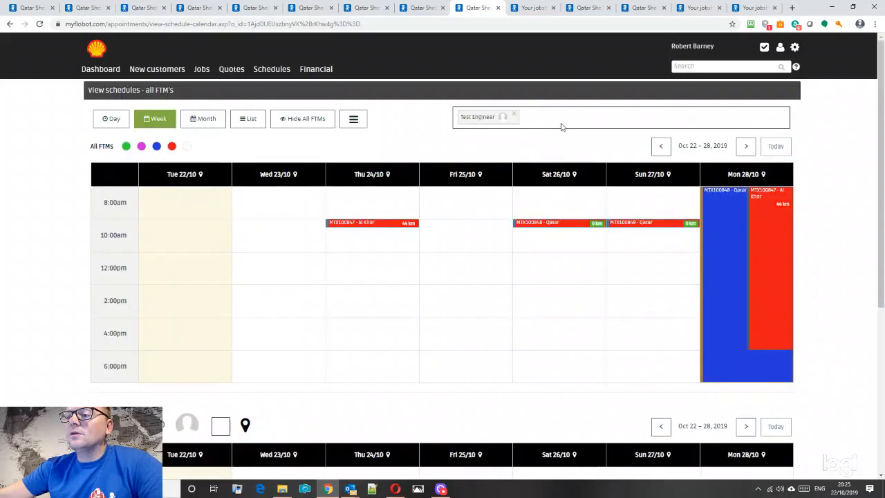
left_click(553, 125)
left_click(492, 165)
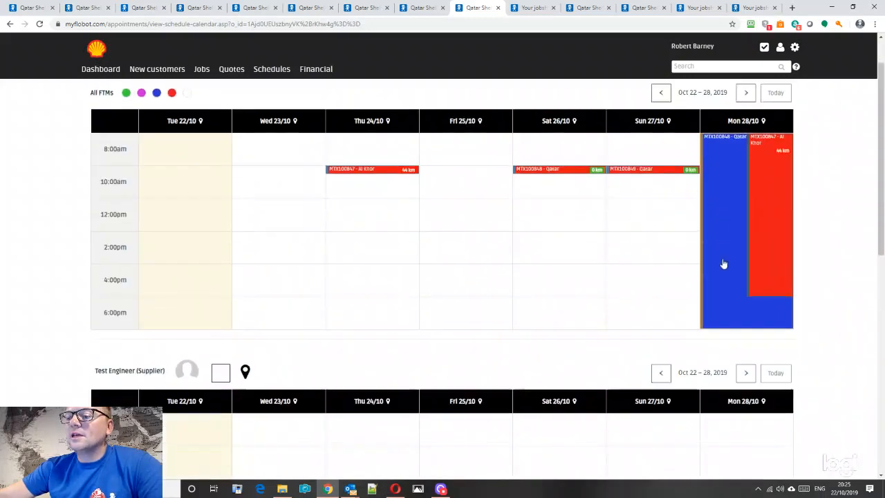
- Advance the calendar to the week of Nov 5 – 11 and pick Thursday 7 November
scroll(691, 260, "down", 2)
scroll(352, 184, "down", 5)
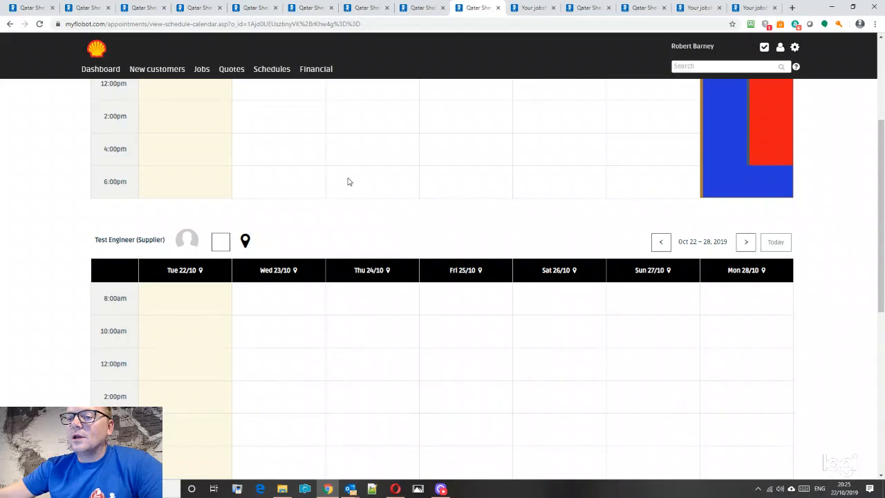
scroll(349, 181, "down", 5)
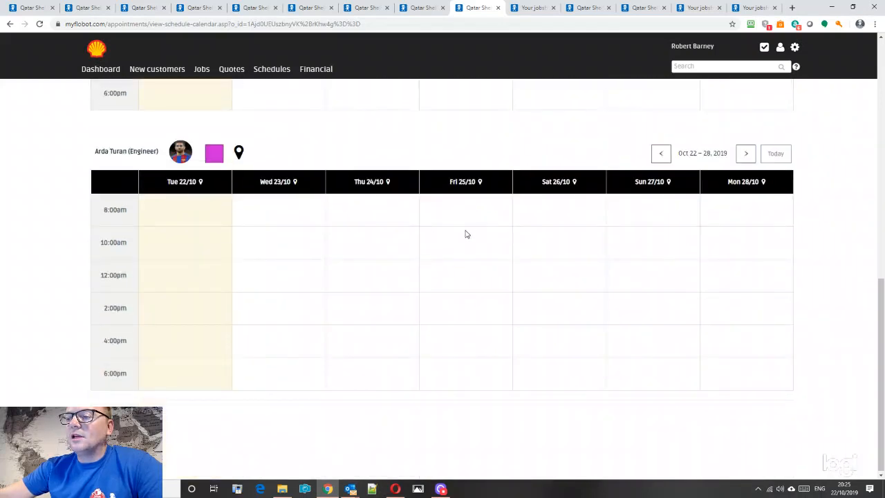
left_click(749, 161)
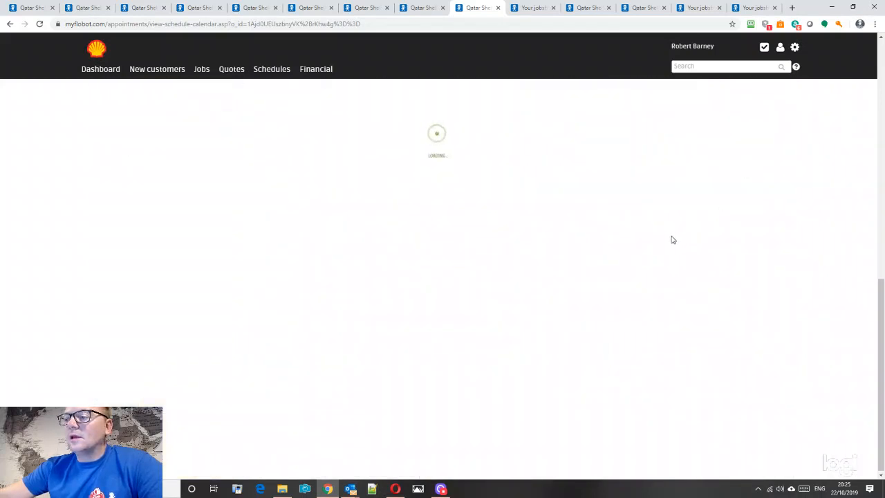
left_click(746, 153)
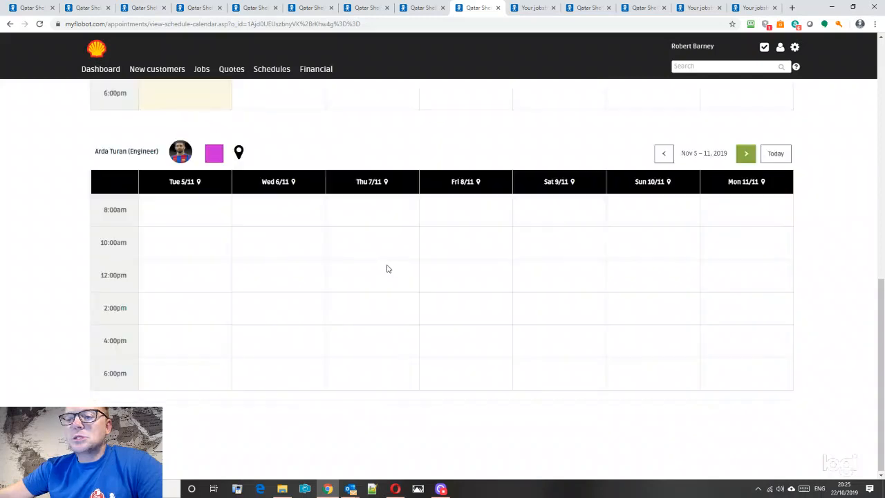
left_click(387, 243)
- Create an all-day Dismantle appointment for Thursday 7/11 with the field e-mail alert off
left_click(376, 211)
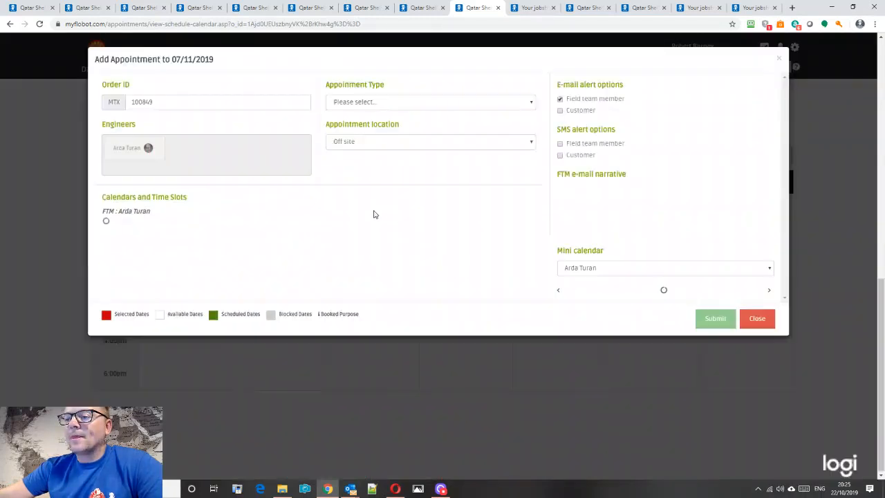
left_click(365, 102)
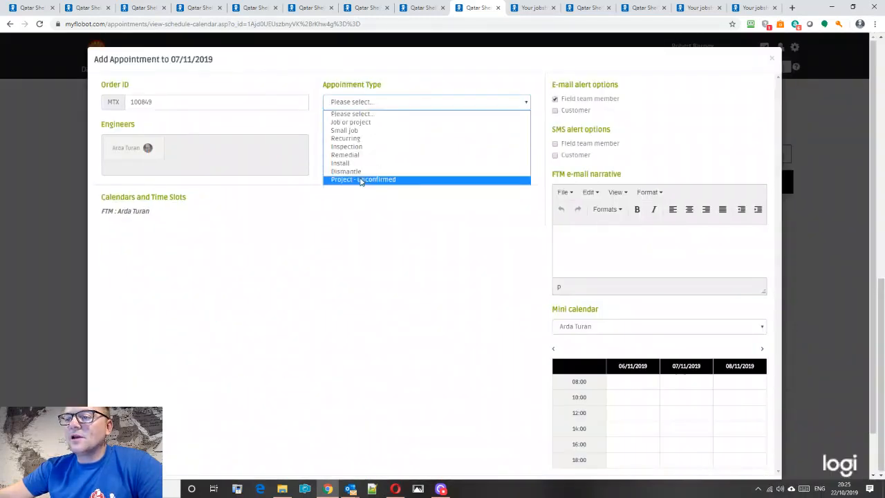
left_click(356, 172)
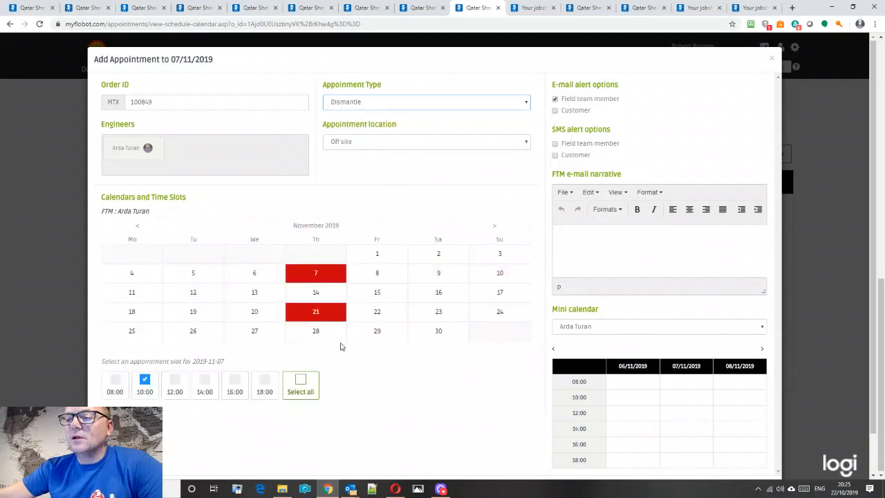
left_click(300, 382)
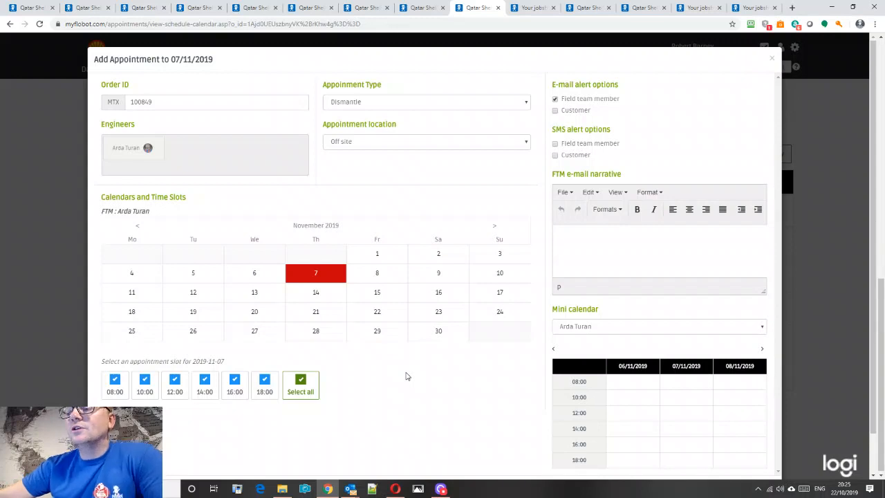
left_click(556, 100)
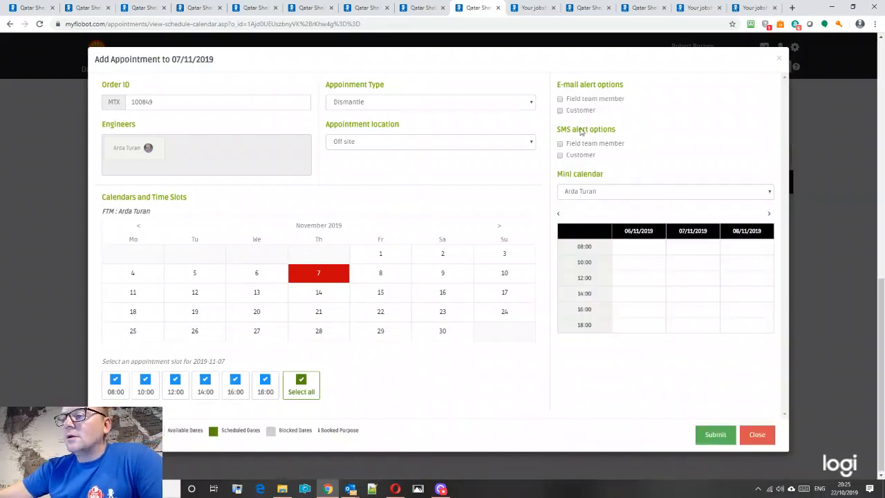
left_click(723, 438)
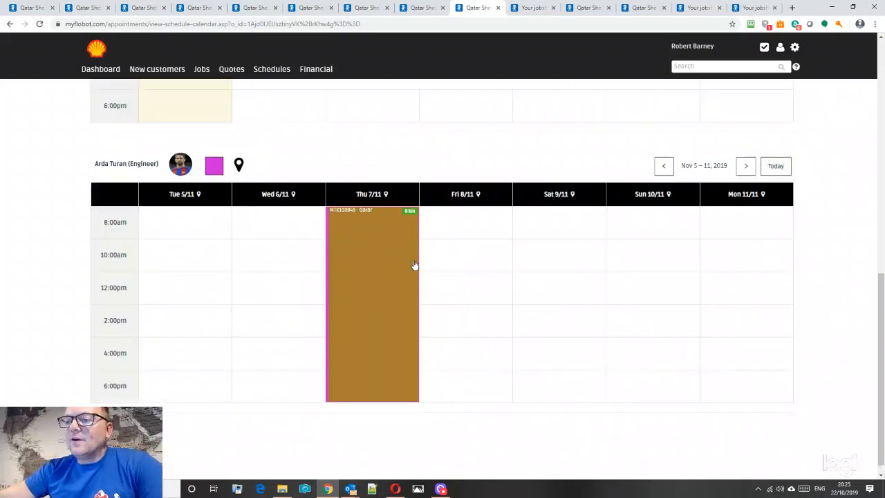
- Browse the schedule weeks, then open order MTX100849 from the Thursday 7/11 Dismantle appointment
scroll(414, 264, "up", 2)
scroll(535, 268, "down", 2)
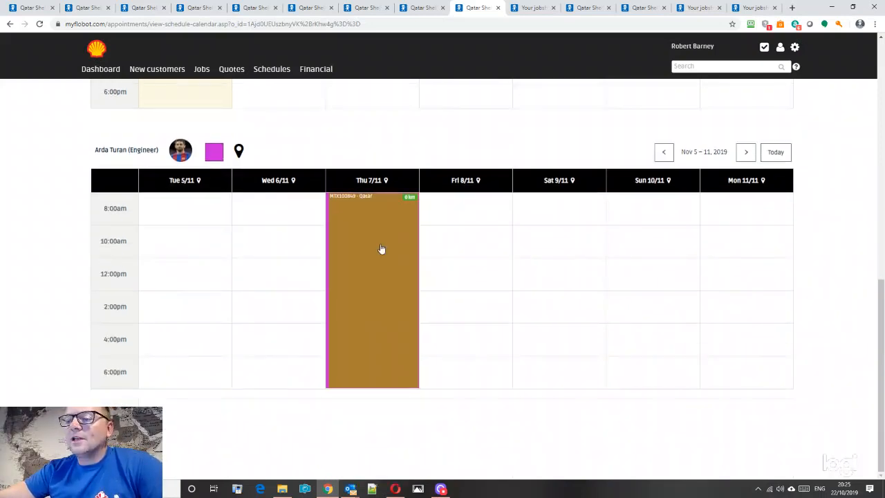
scroll(405, 263, "up", 8)
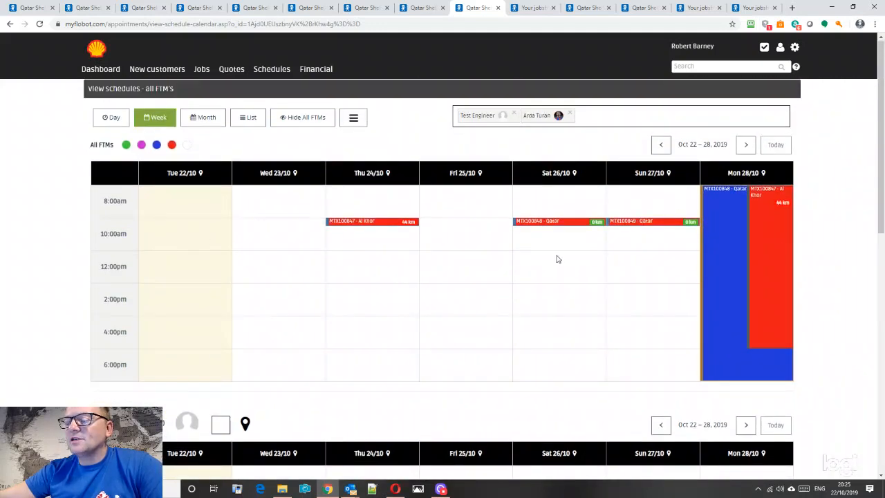
left_click(745, 146)
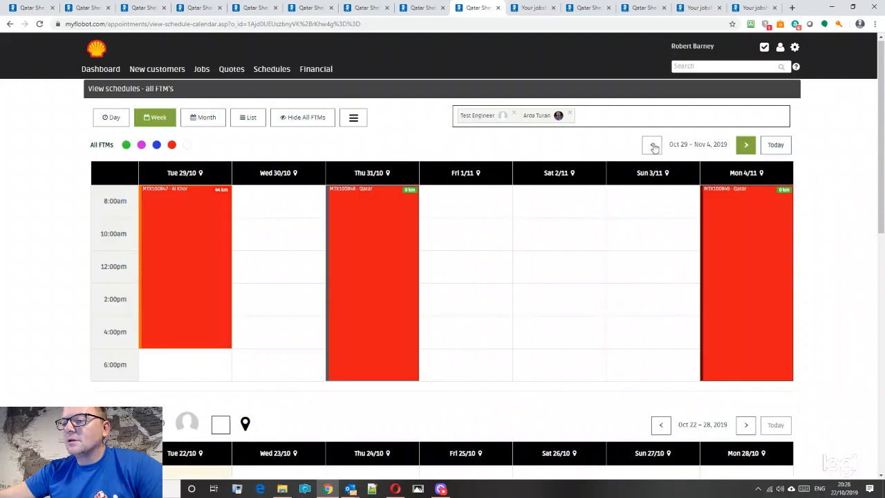
left_click(654, 148)
mouse_move(281, 74)
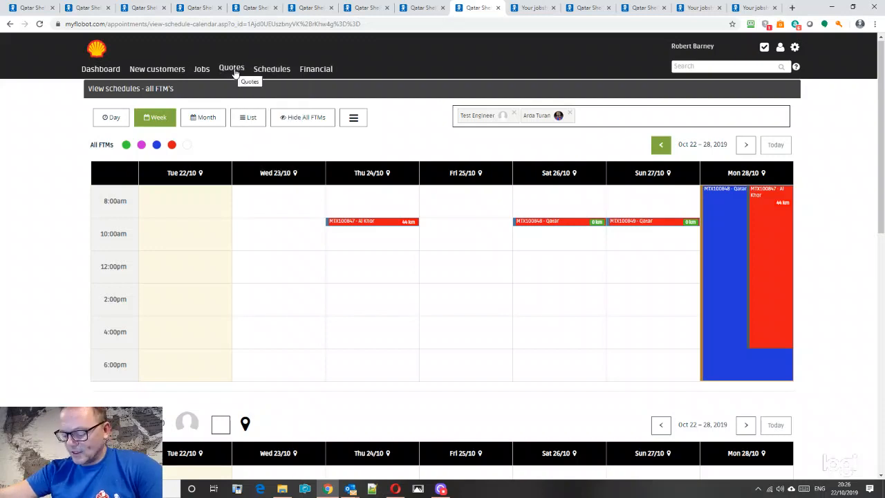
scroll(691, 290, "down", 8)
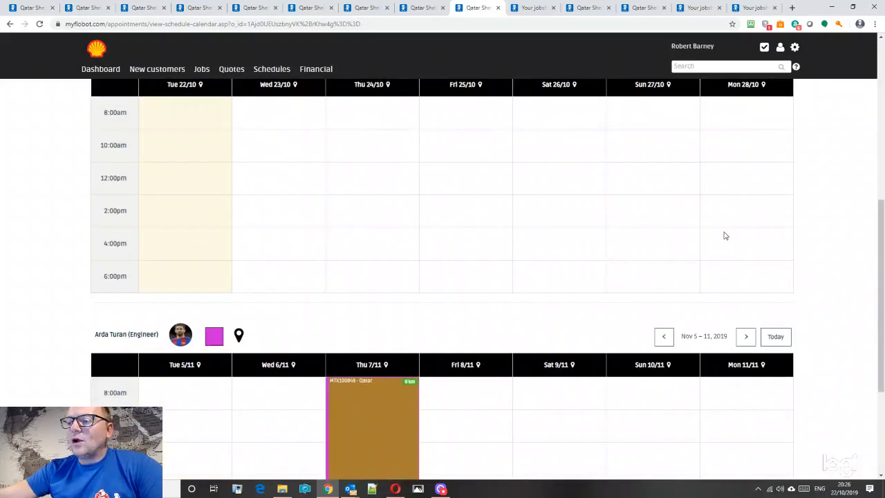
left_click(378, 276)
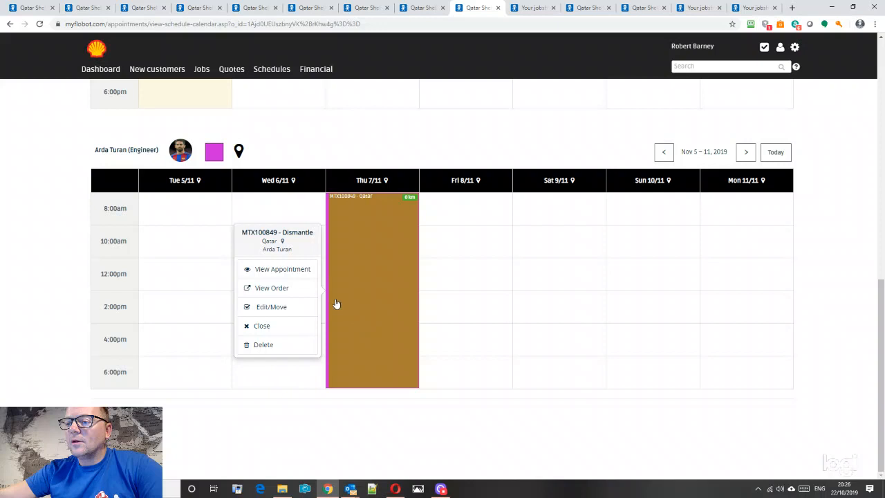
left_click(283, 290)
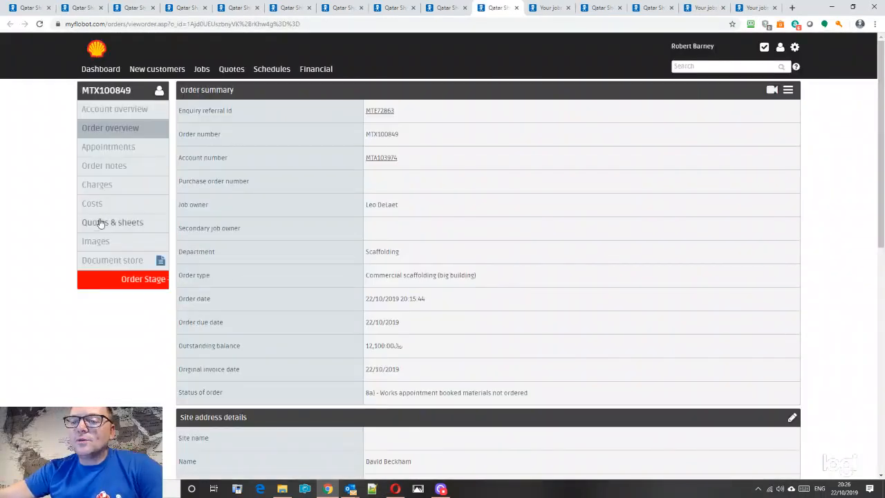
- Record a 12,100.00 BACS payment under Customer payments, leaving 0.00 outstanding
left_click(97, 185)
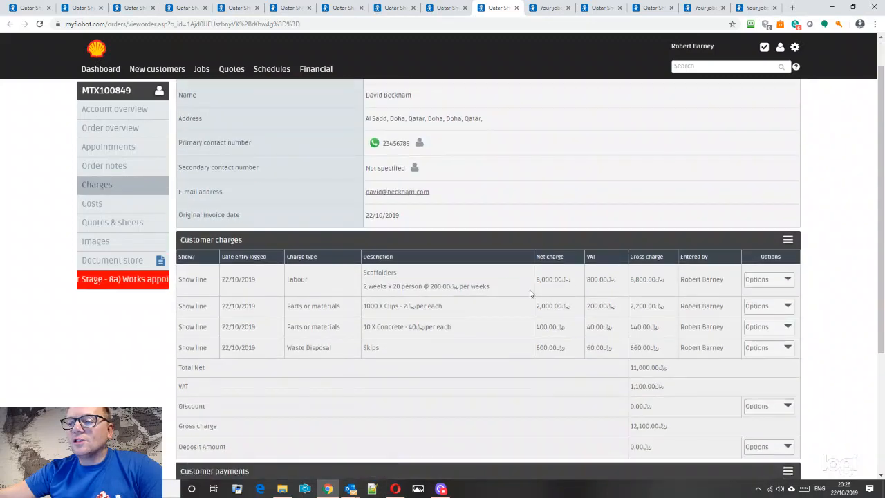
scroll(668, 300, "down", 3)
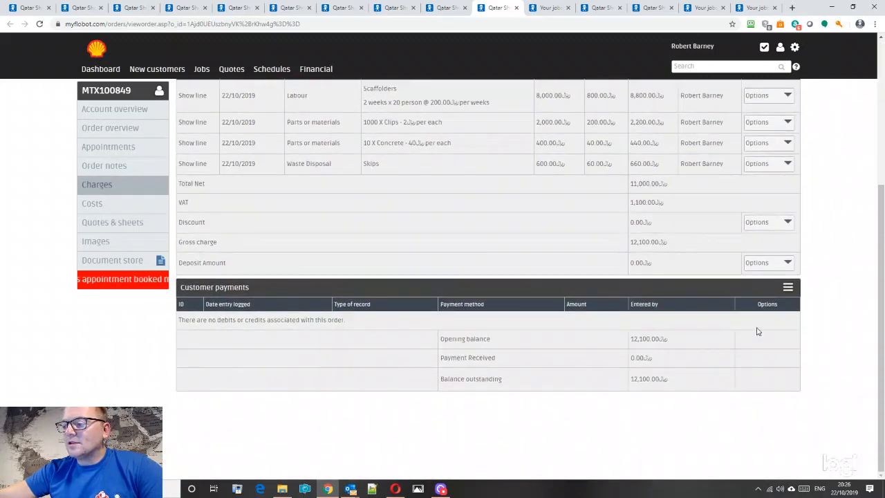
left_click(787, 287)
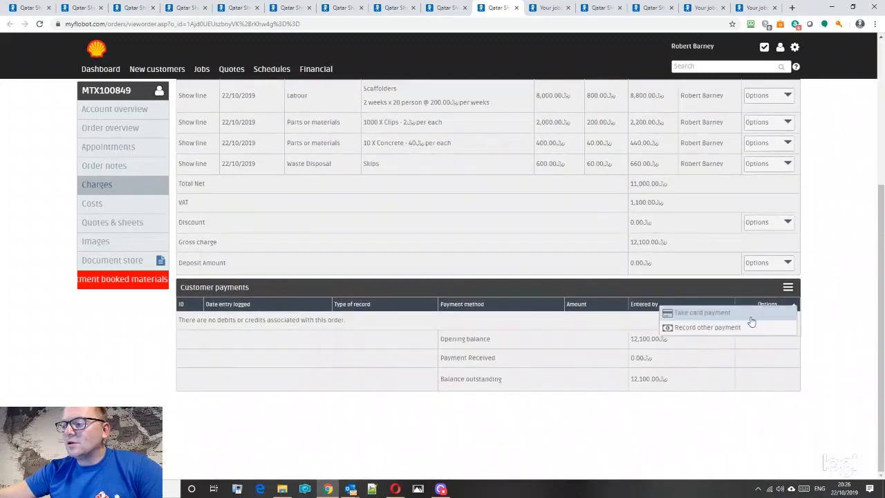
left_click(712, 329)
left_click(337, 138)
left_click(336, 157)
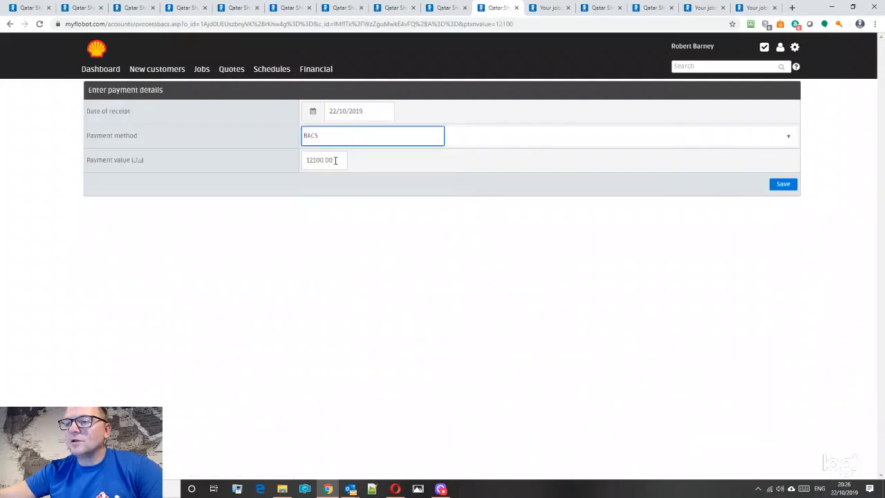
left_click(783, 184)
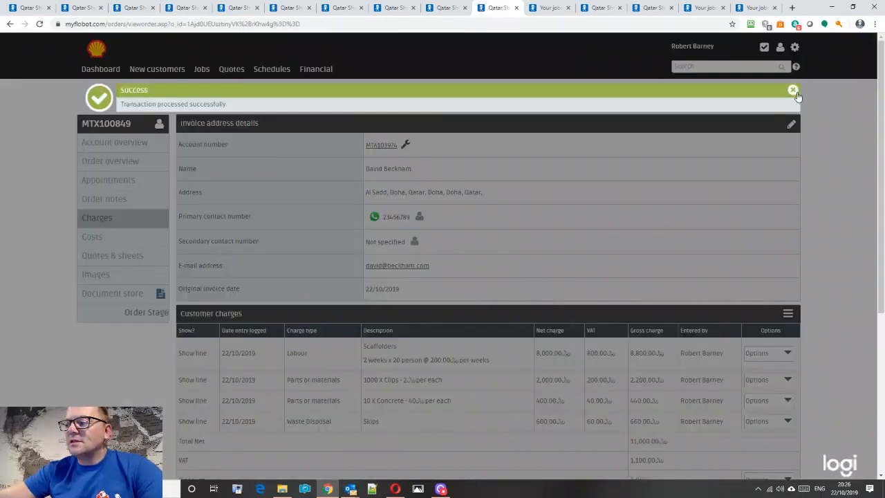
scroll(431, 282, "down", 3)
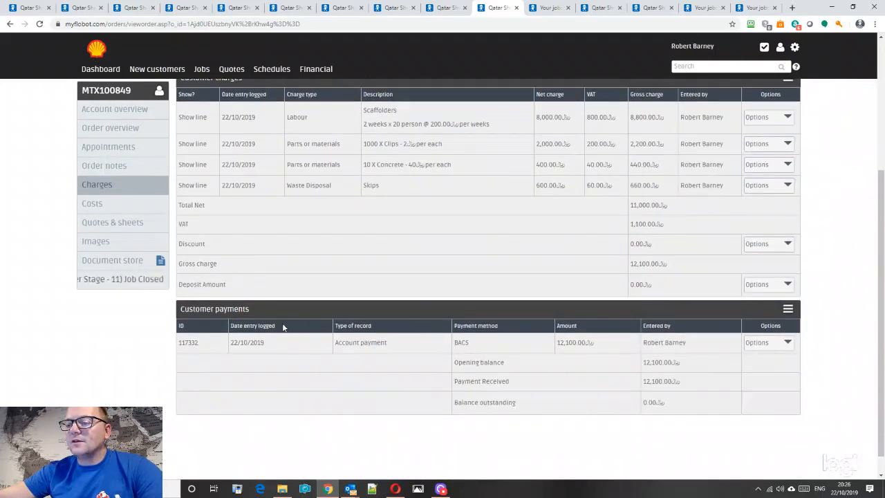